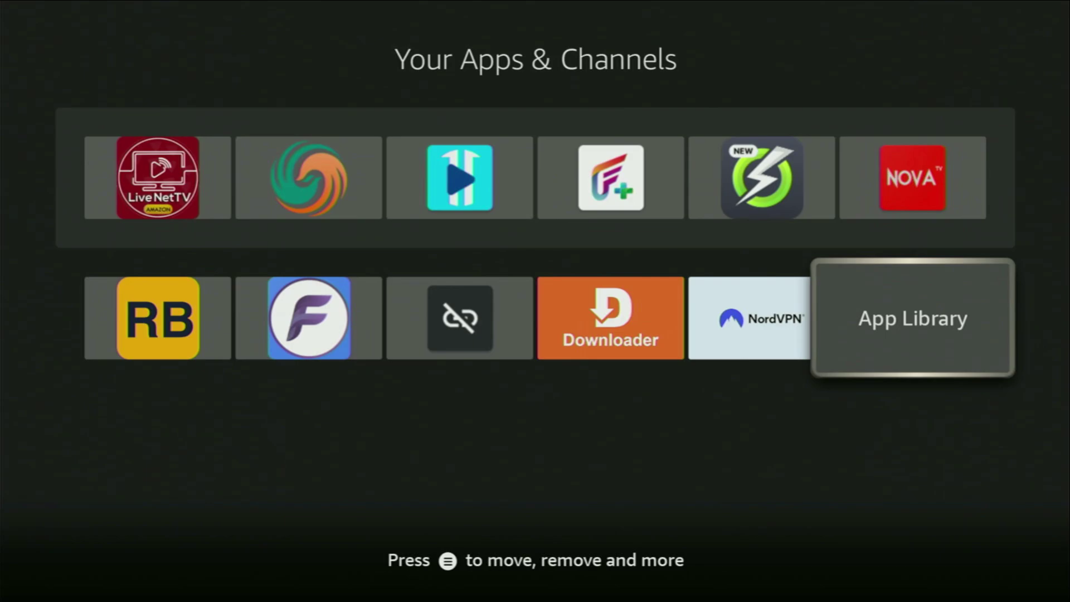
# Step: Highlight the Downloader tile, then go back to the Fire TV Home screen
pyautogui.press('Left')
pyautogui.press('Left')
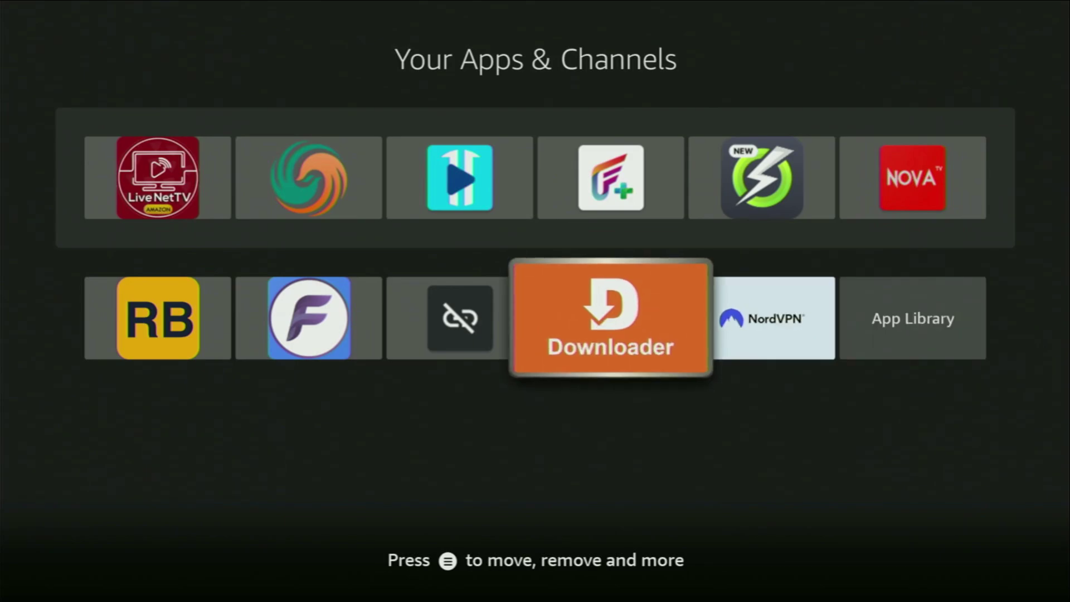
pyautogui.press('Escape')
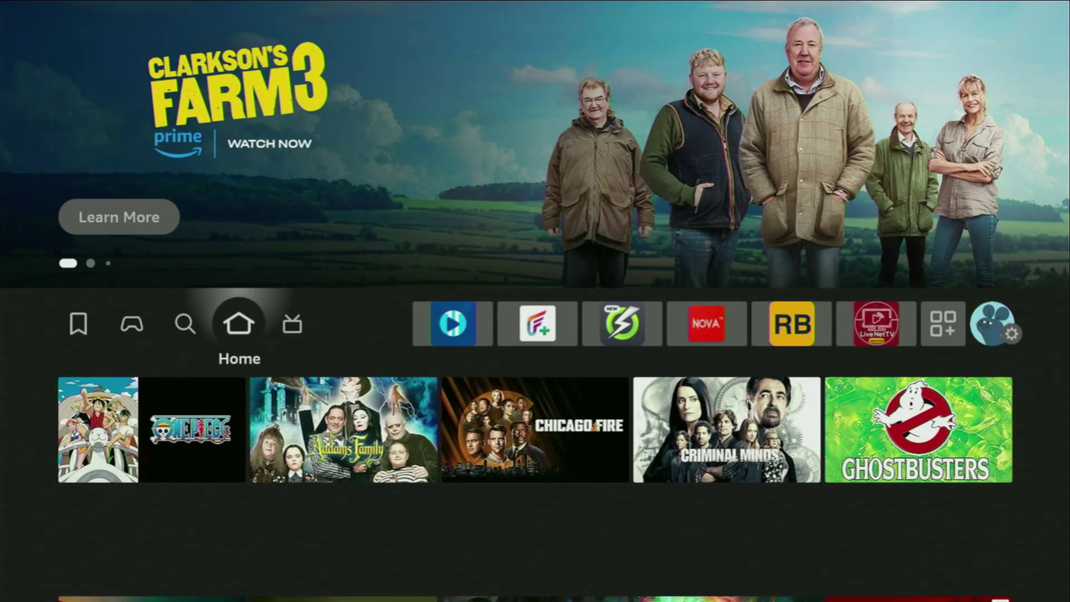
pyautogui.press('Left')
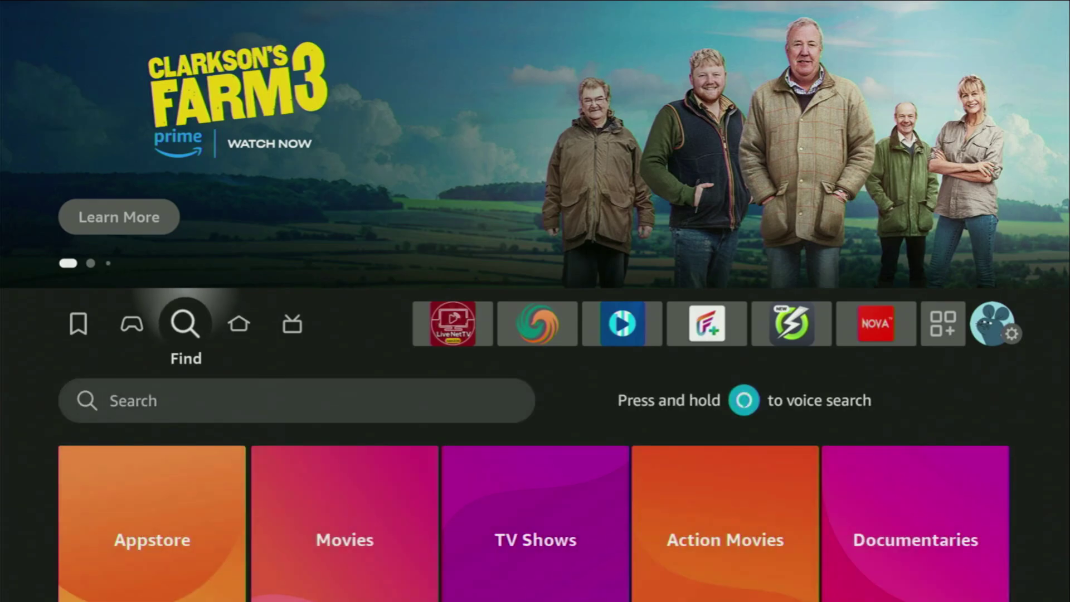
pyautogui.press('Down')
pyautogui.press('Return')
pyautogui.press('Right')
pyautogui.press('Right')
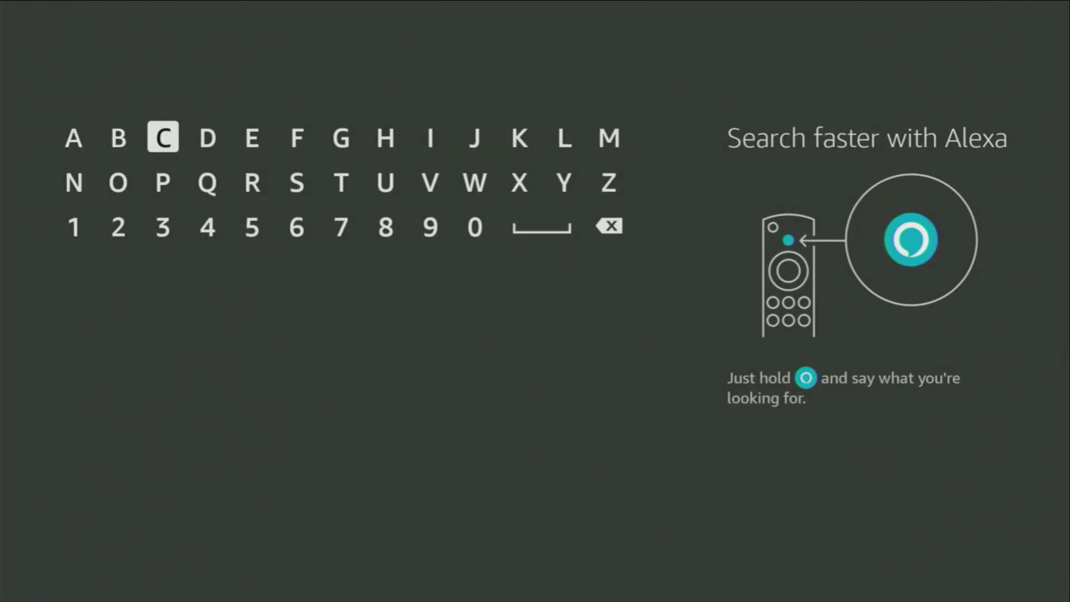
pyautogui.press('Right')
pyautogui.press('Return')
pyautogui.press('Down')
pyautogui.press('Left')
pyautogui.press('Left')
pyautogui.press('Return')
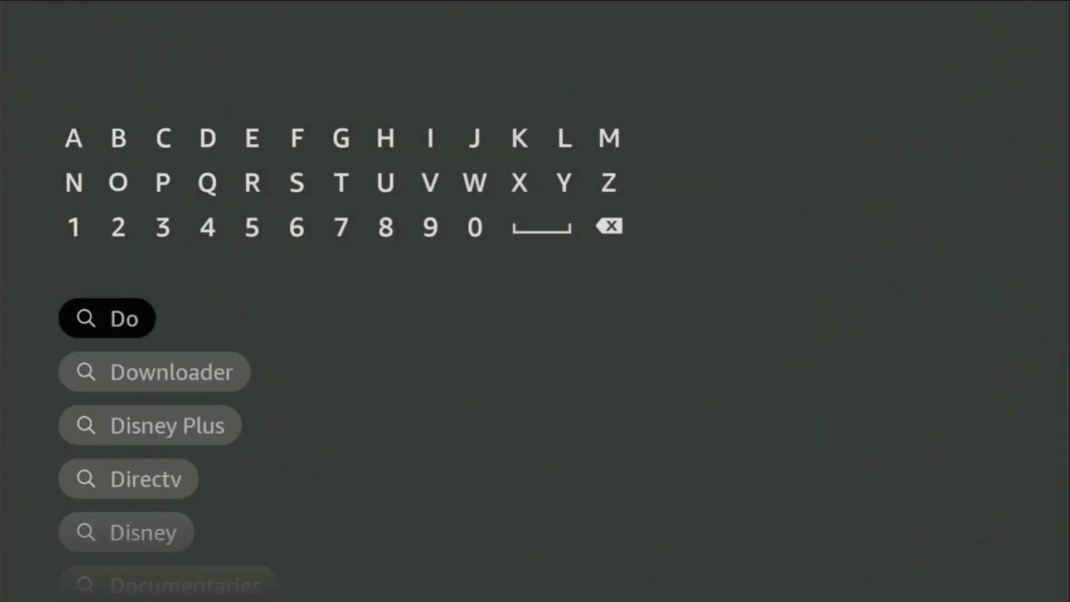
pyautogui.press('Down')
pyautogui.press('Down')
pyautogui.press('Down')
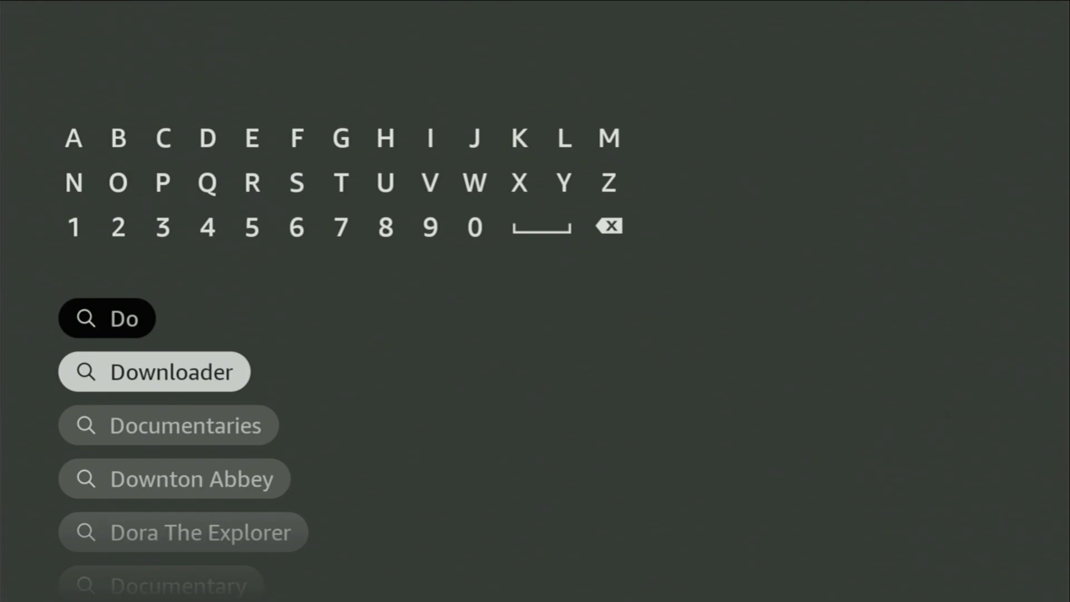
pyautogui.press('Return')
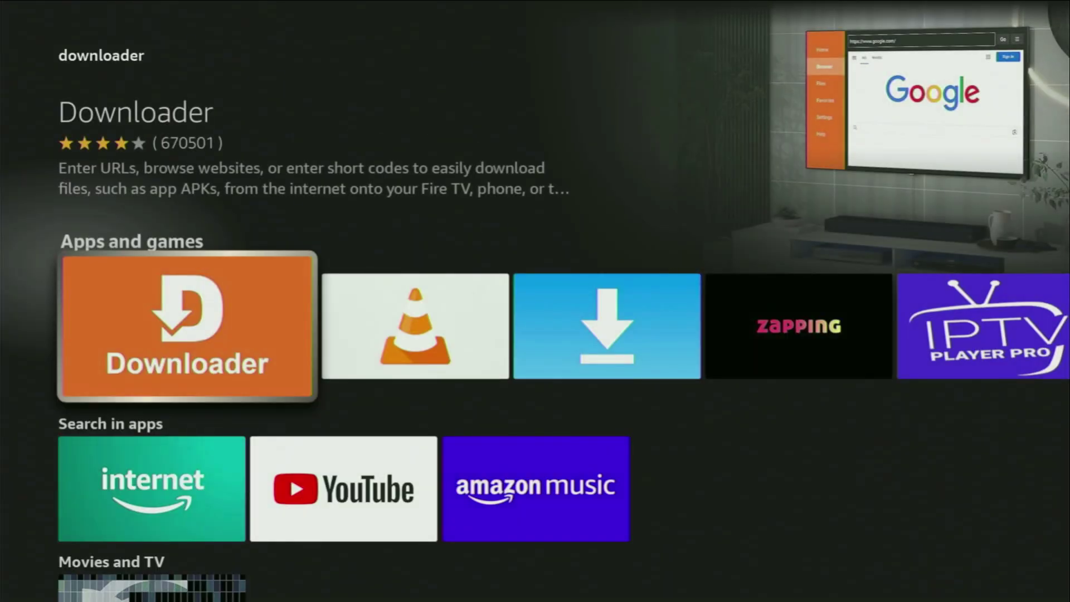
pyautogui.press('Down')
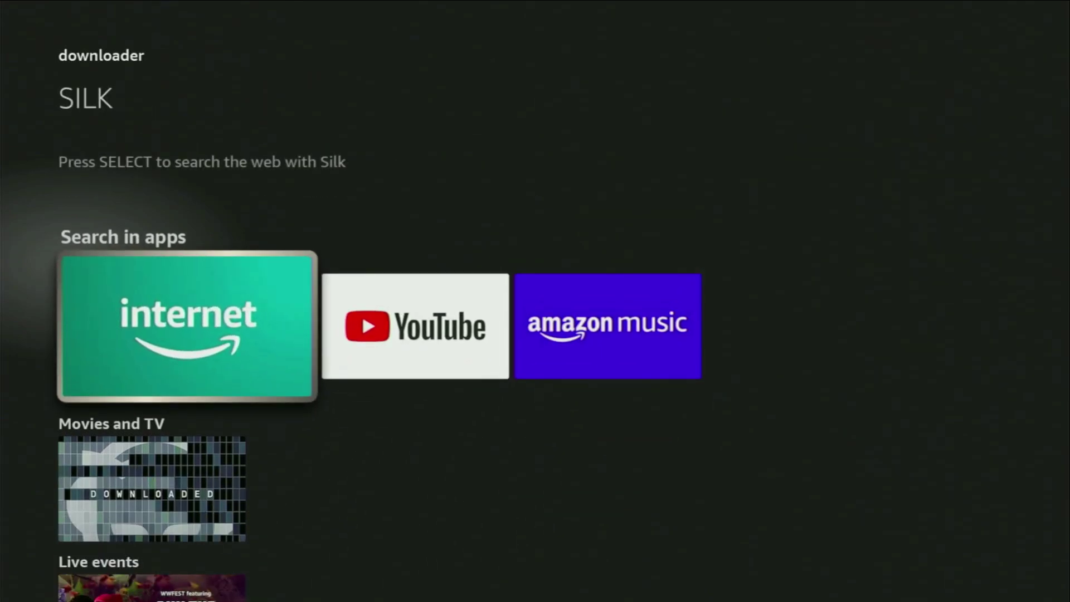
pyautogui.press('Up')
pyautogui.press('Right')
pyautogui.press('Down')
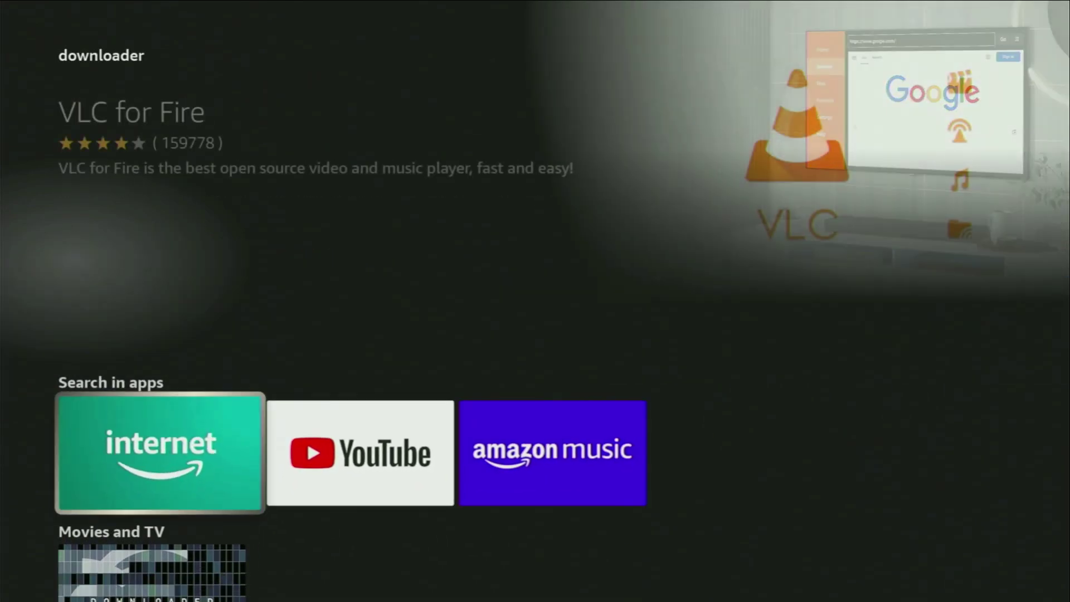
pyautogui.press('Right')
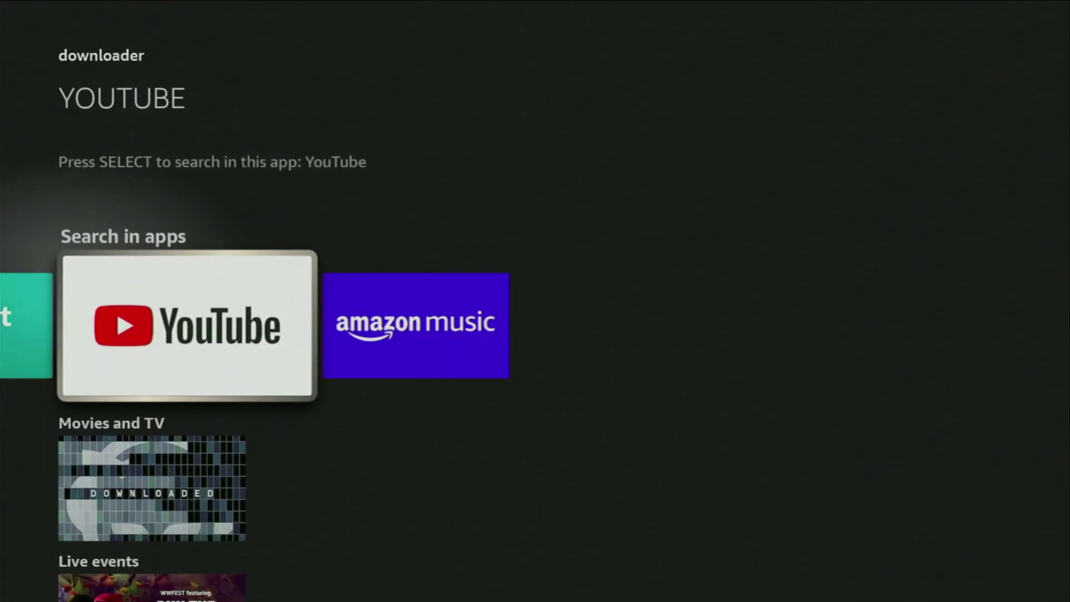
pyautogui.press('Return')
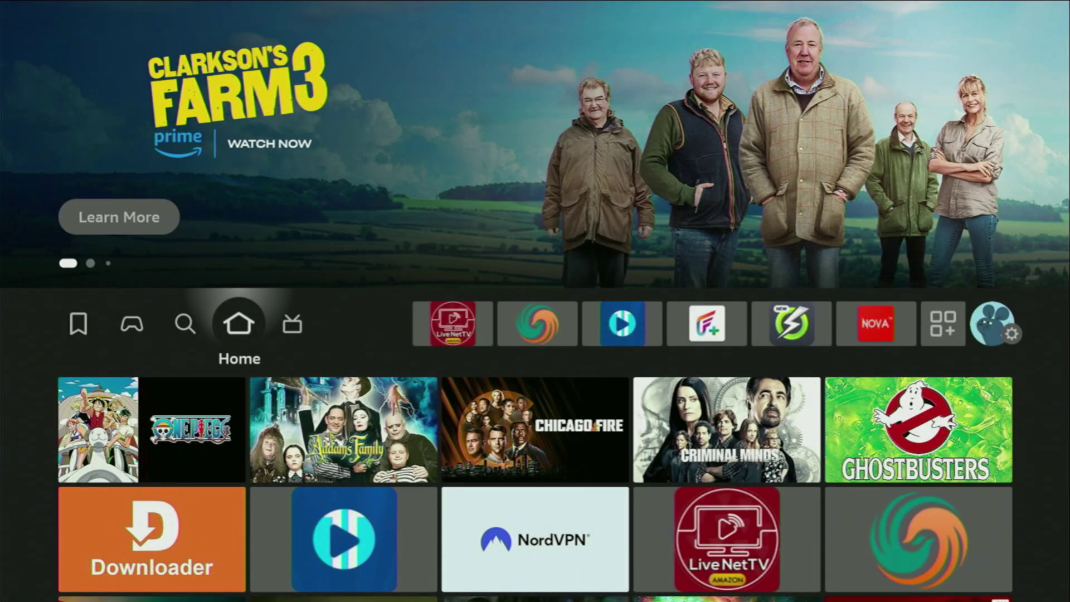
# Step: Open the My Fire TV section of Settings
pyautogui.press('Right')
pyautogui.press('Right')
pyautogui.press('Right')
pyautogui.press('Right')
pyautogui.press('Right')
pyautogui.press('Right')
pyautogui.press('Right')
pyautogui.press('Right')
pyautogui.press('Right')
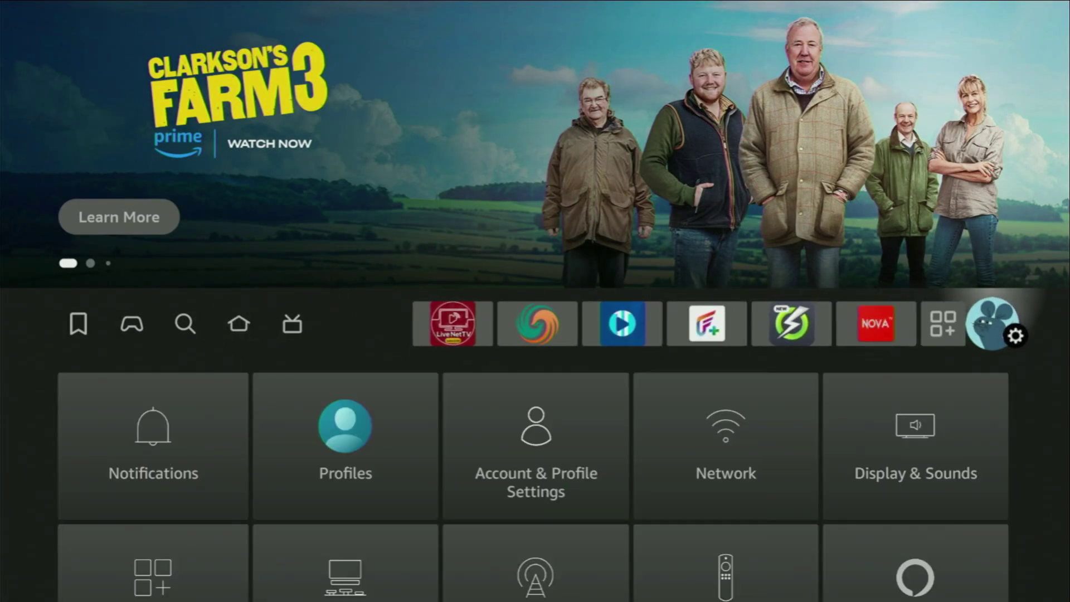
pyautogui.press('Down')
pyautogui.press('Down')
pyautogui.press('Down')
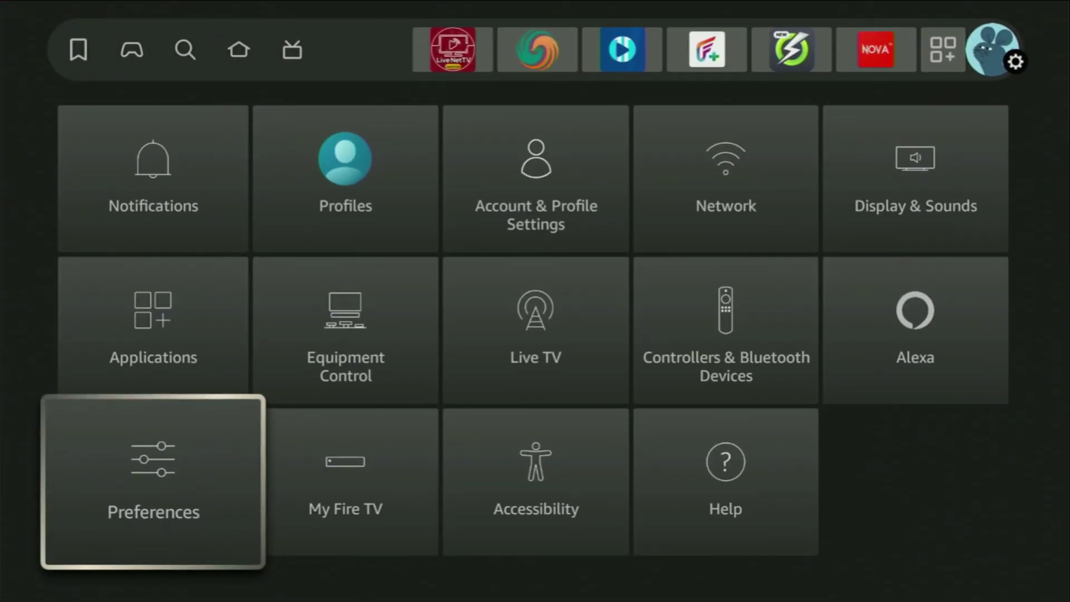
pyautogui.press('Right')
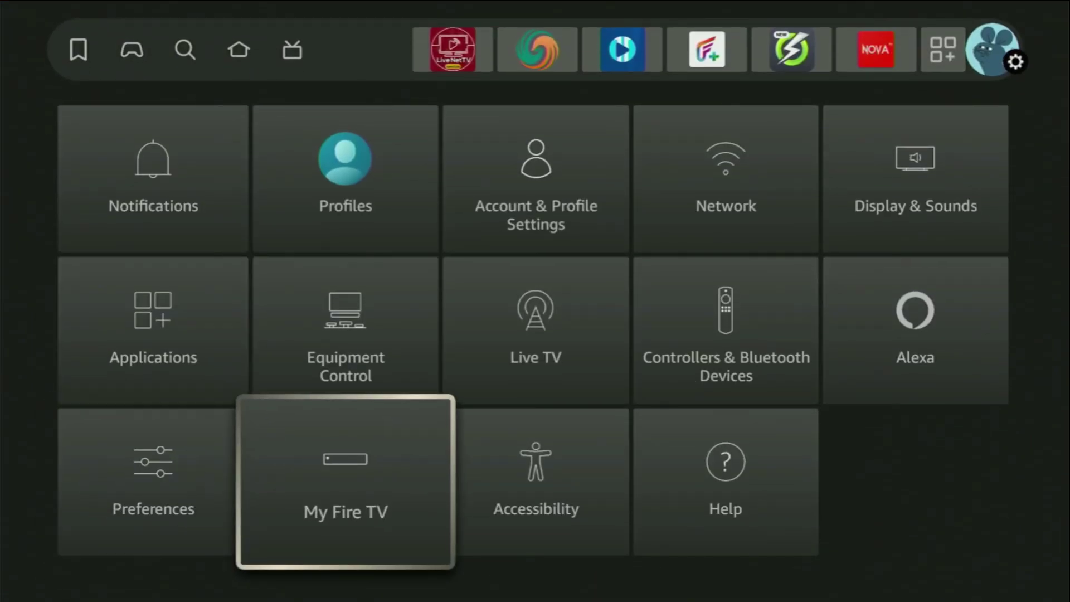
pyautogui.press('Return')
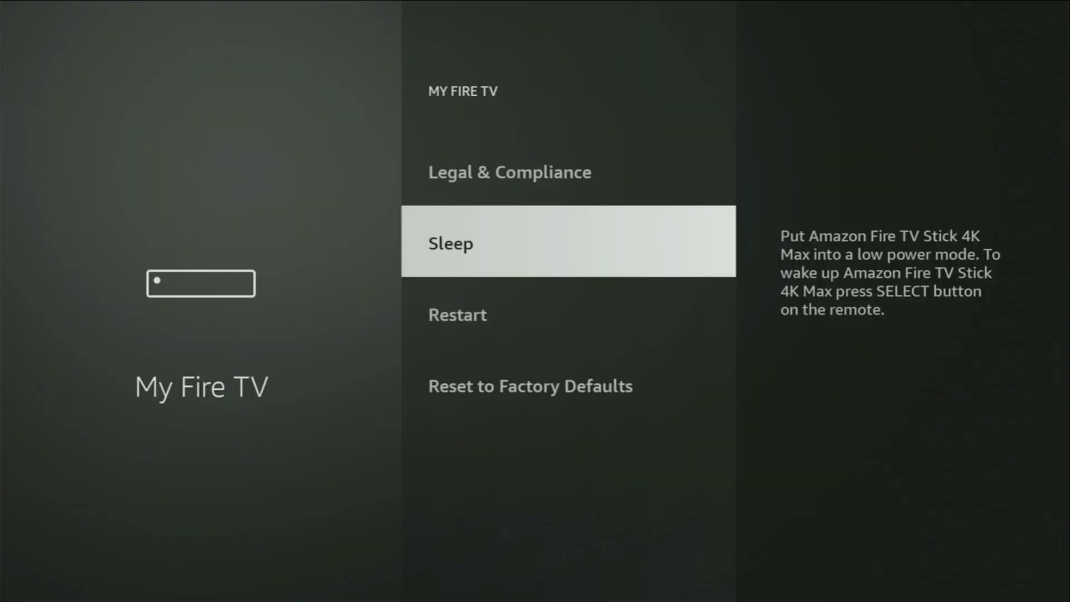
# Step: Open the About page showing the Fire TV Stick 4K Max device information
pyautogui.press('Up')
pyautogui.press('Up')
pyautogui.press('Up')
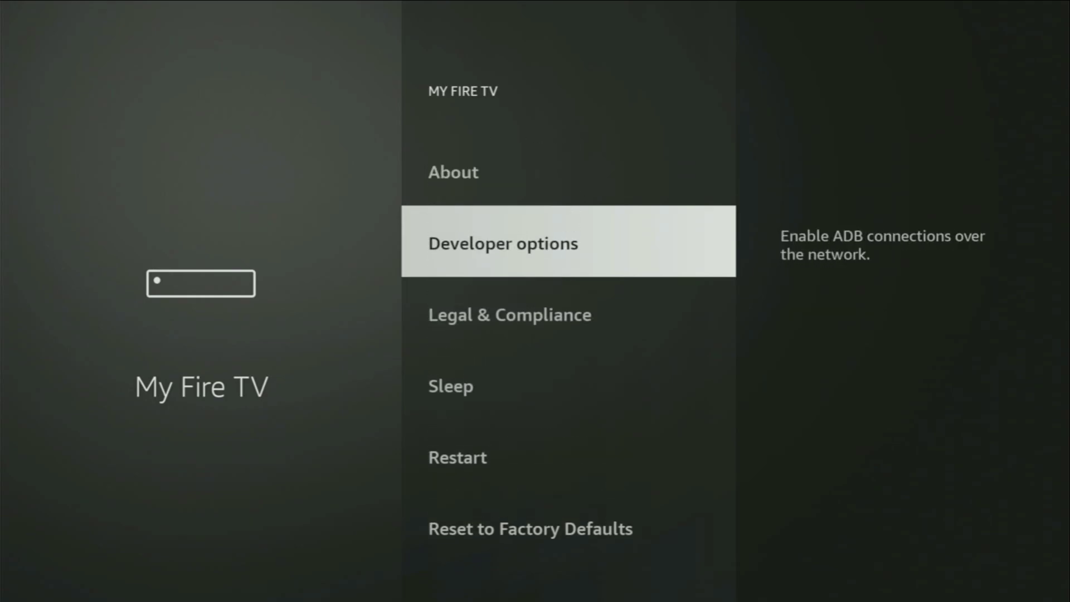
pyautogui.press('Down')
pyautogui.press('Up')
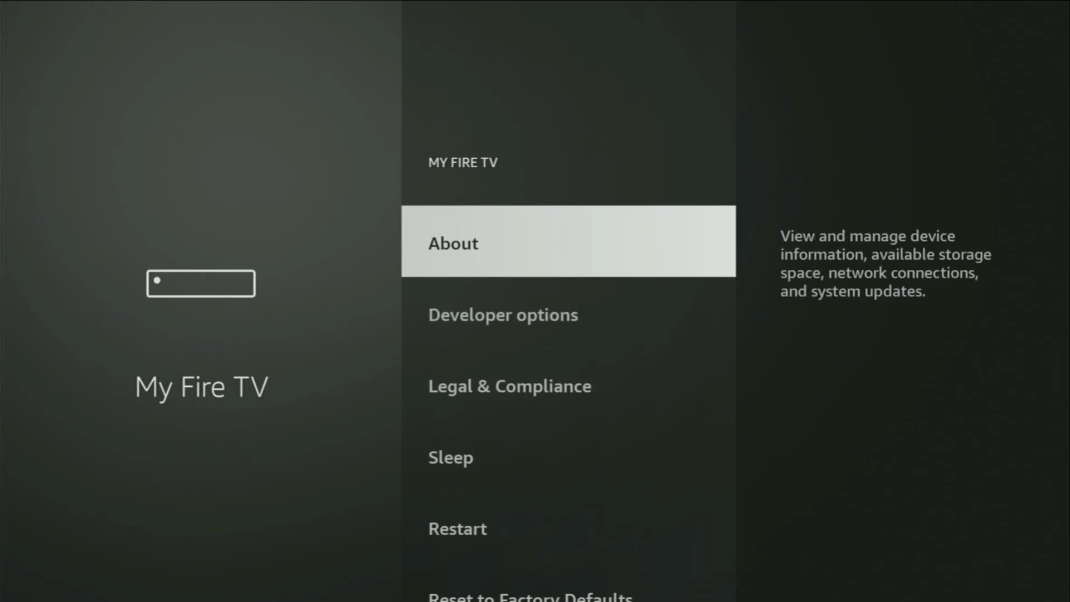
pyautogui.press('Down')
pyautogui.press('Down')
pyautogui.press('Down')
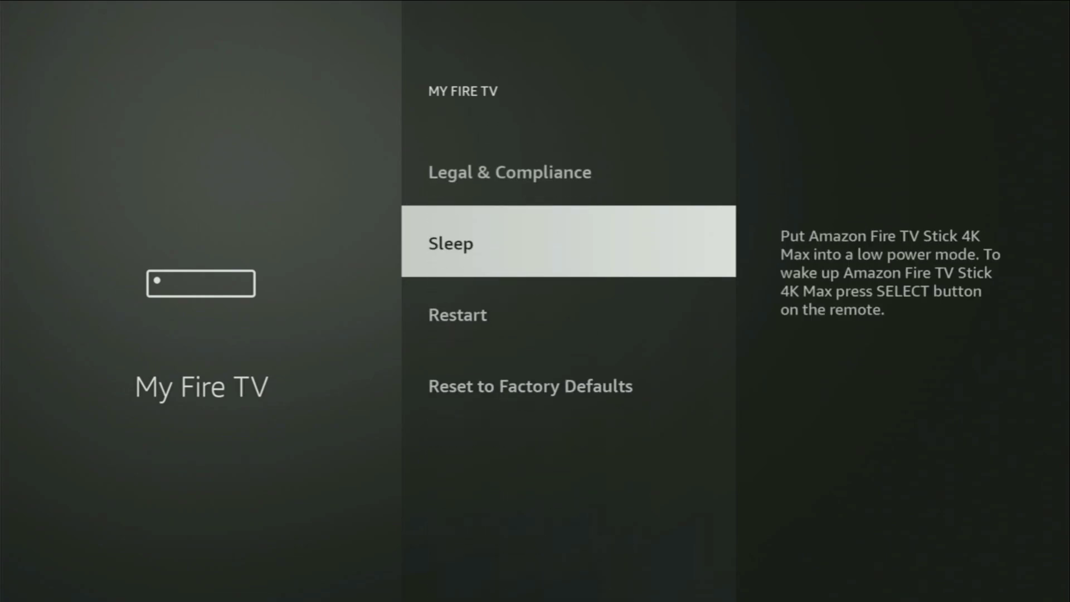
pyautogui.press('Up')
pyautogui.press('Up')
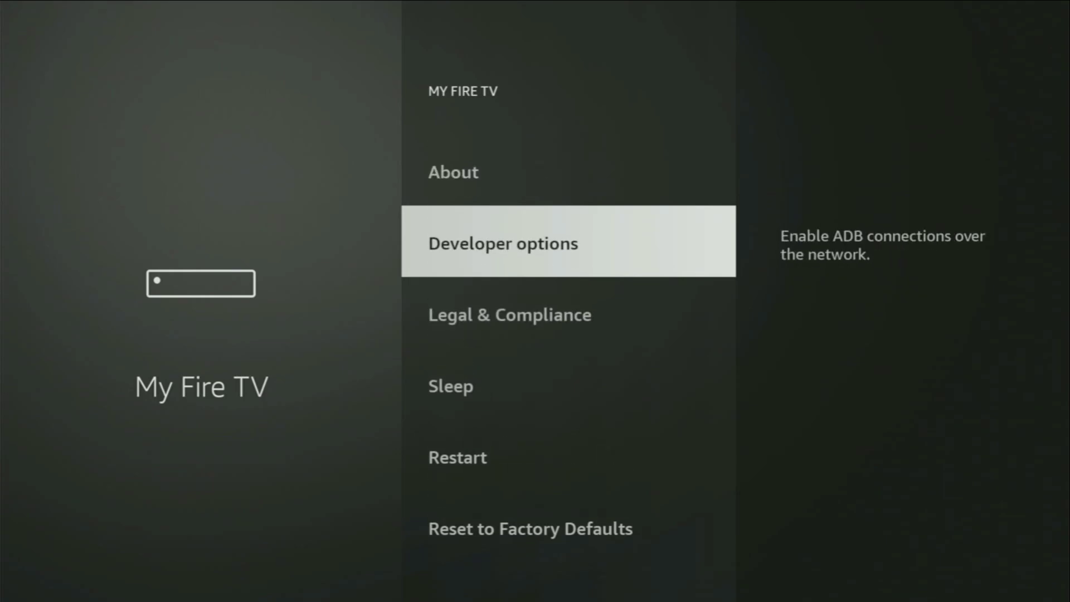
pyautogui.press('Up')
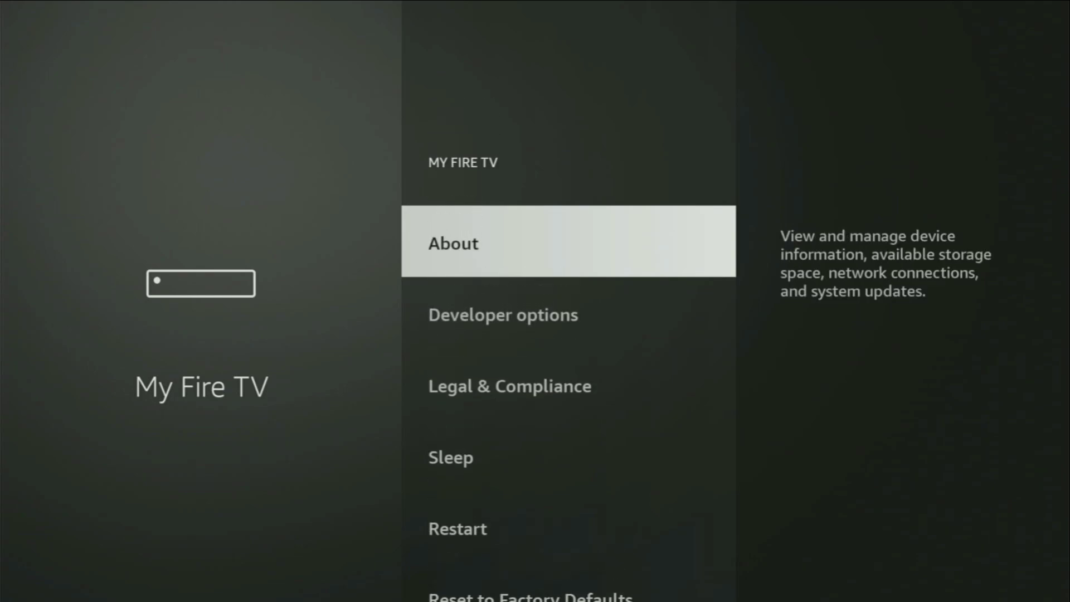
pyautogui.press('Return')
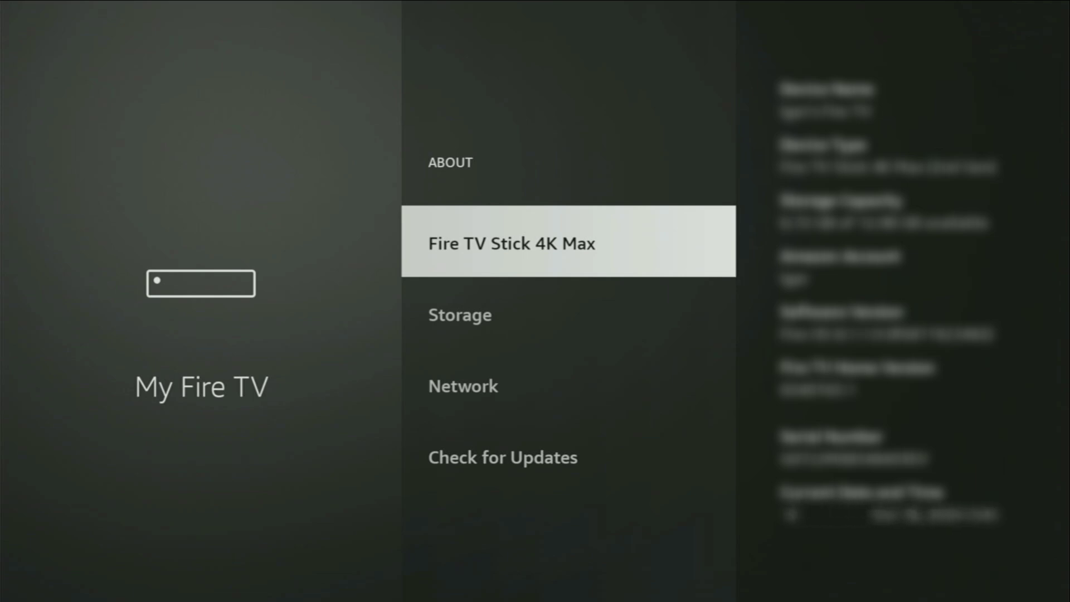
# Step: Select Fire TV Stick 4K Max to confirm developer mode is already on, then highlight Developer options
pyautogui.press('Return')
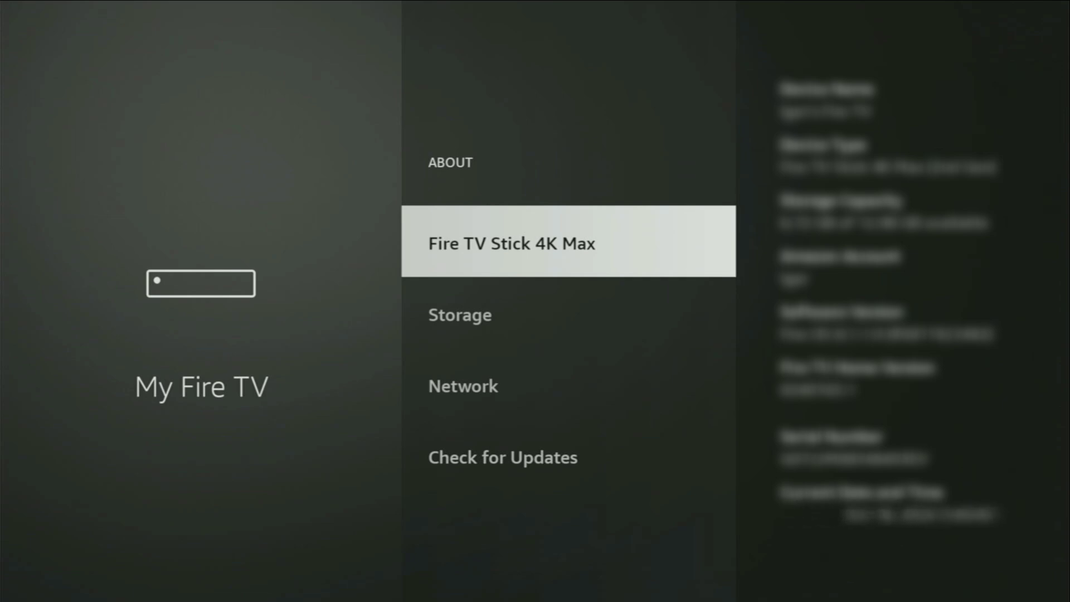
pyautogui.press('Escape')
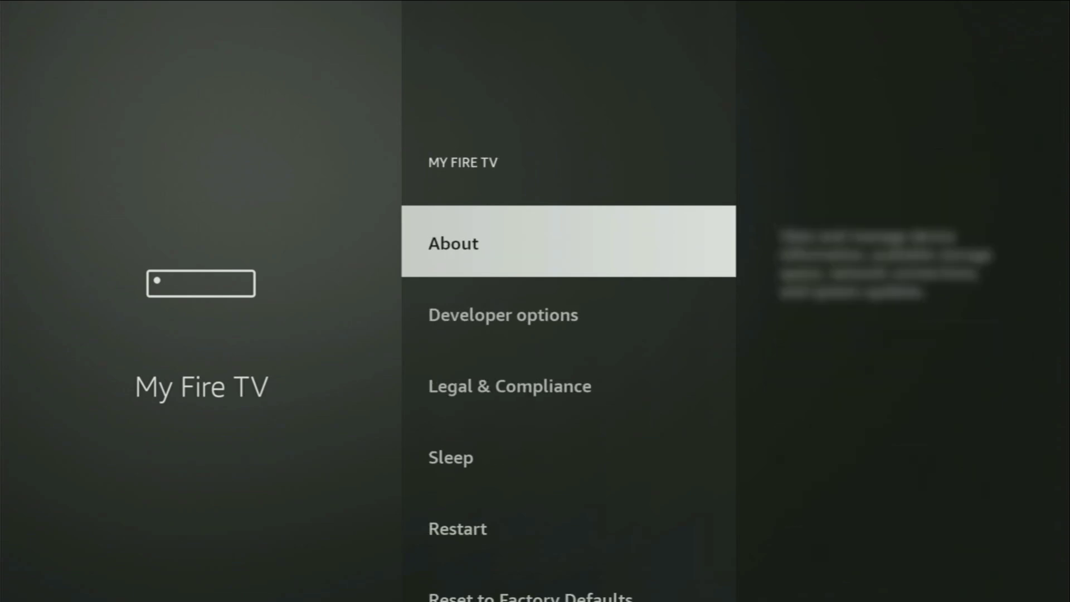
pyautogui.press('Down')
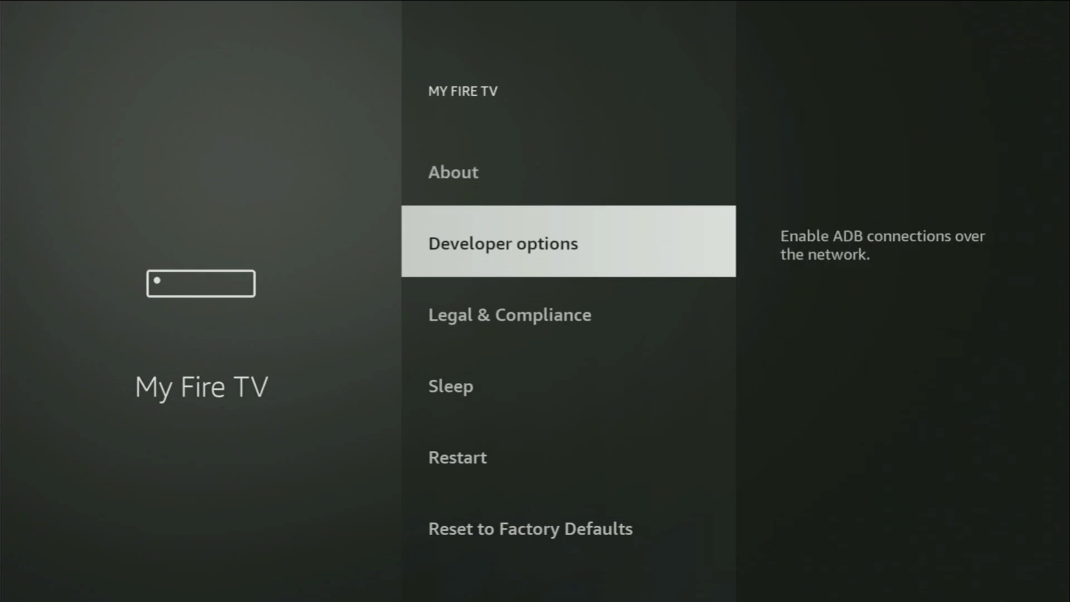
# Step: In Developer options, turn ADB debugging off and back on
pyautogui.press('Return')
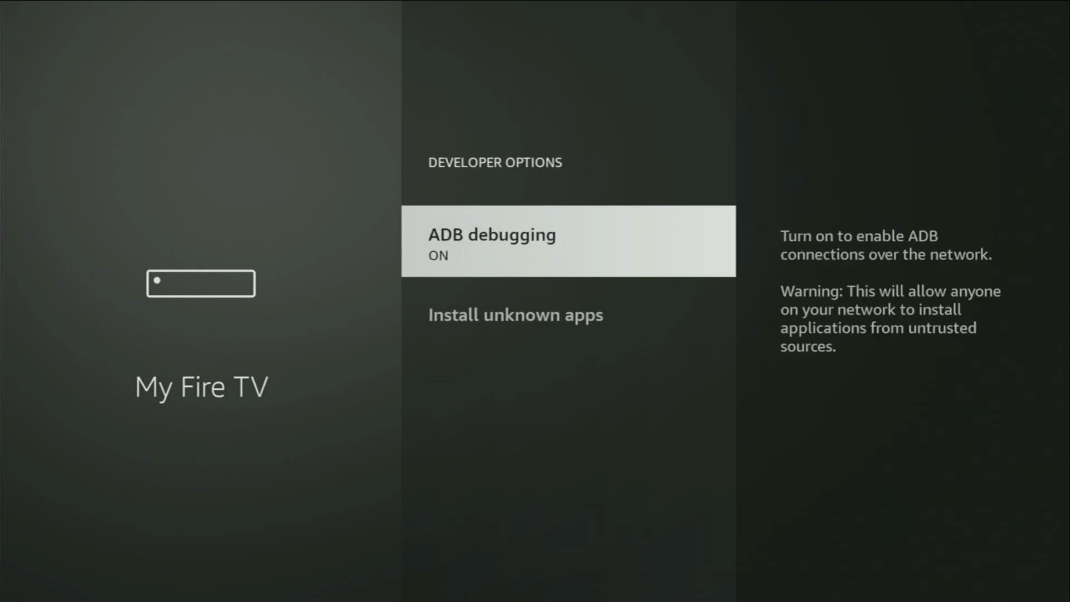
pyautogui.press('Return')
pyautogui.press('Return')
pyautogui.press('Down')
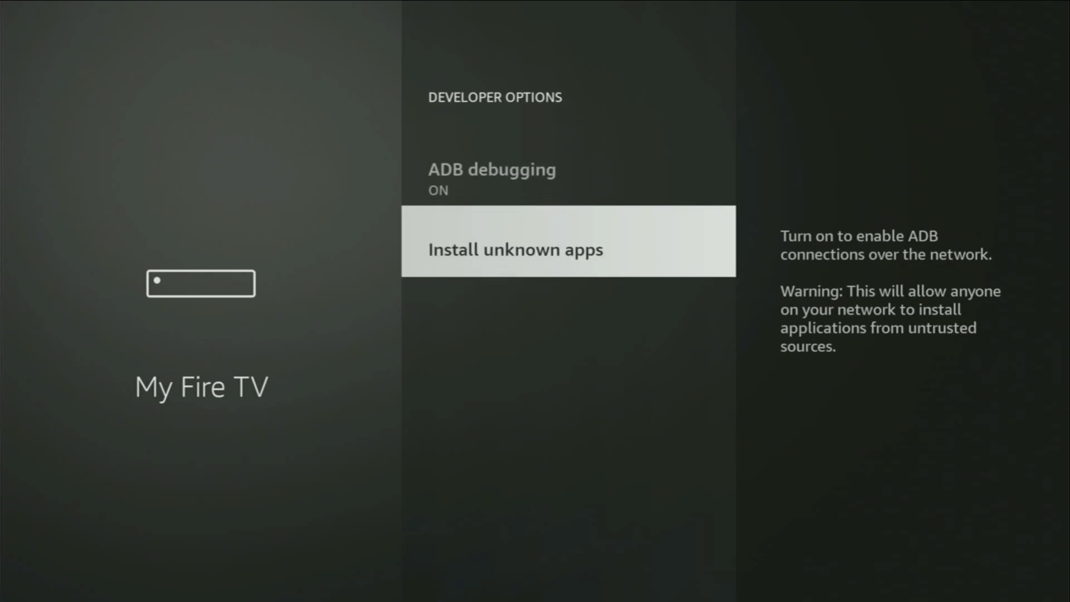
pyautogui.press('Return')
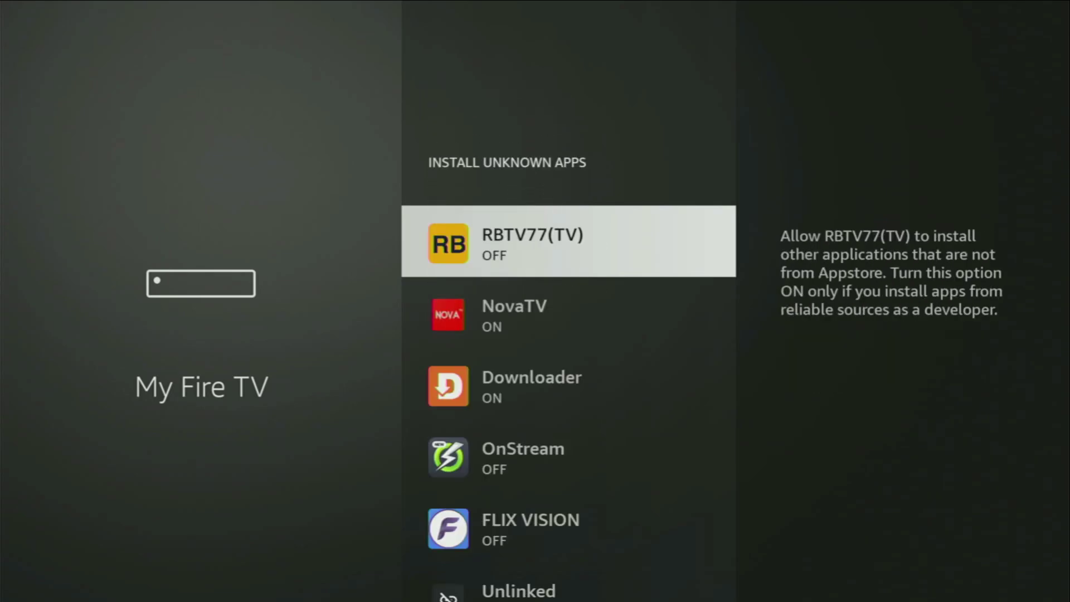
# Step: Check that Downloader's Install unknown apps permission is ON, then return Home
pyautogui.press('Down')
pyautogui.press('Down')
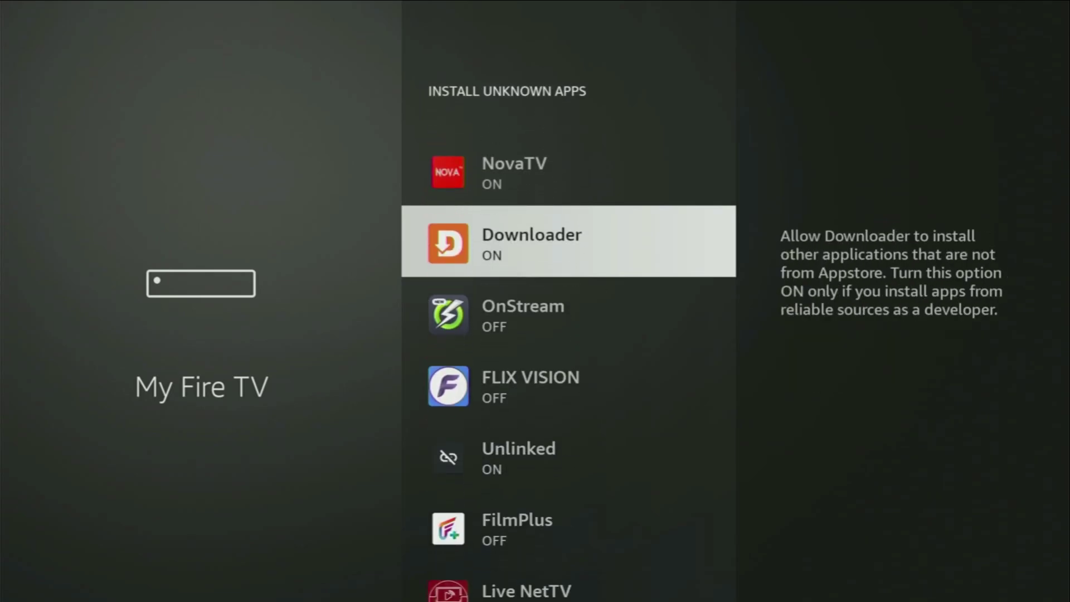
pyautogui.press('Return')
pyautogui.press('Return')
pyautogui.press('Down')
pyautogui.press('Down')
pyautogui.press('Down')
pyautogui.press('Down')
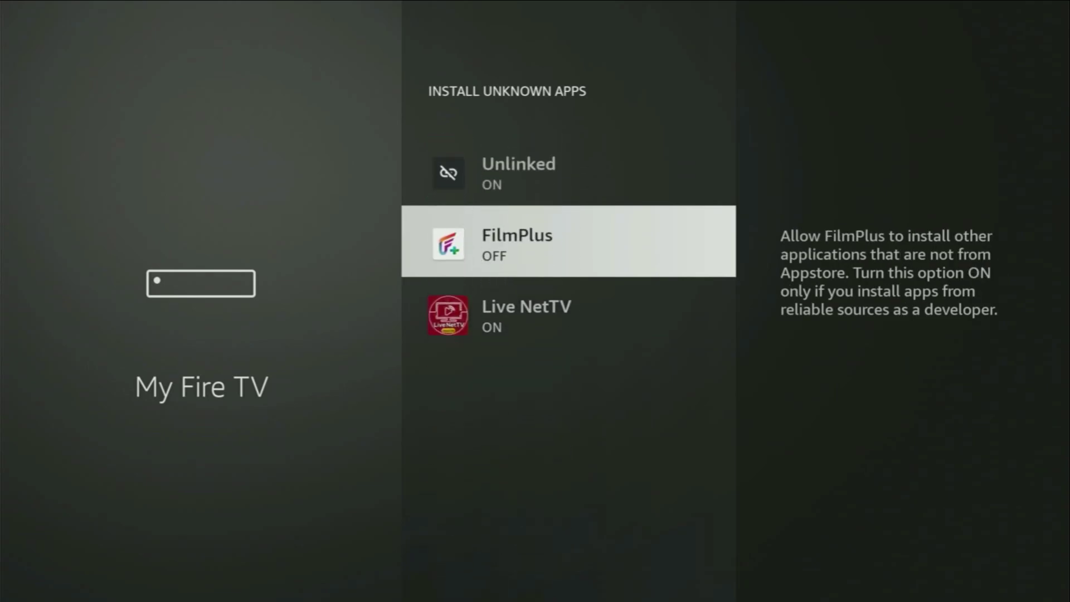
pyautogui.press('Down')
pyautogui.press('Up')
pyautogui.press('Up')
pyautogui.press('Up')
pyautogui.press('Up')
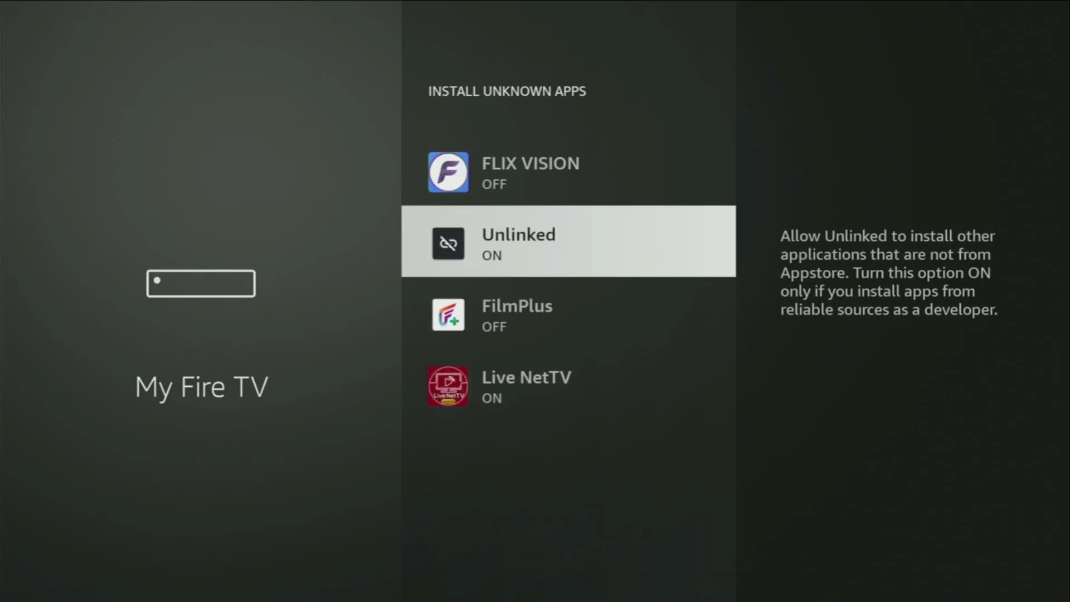
pyautogui.press('Up')
pyautogui.press('Up')
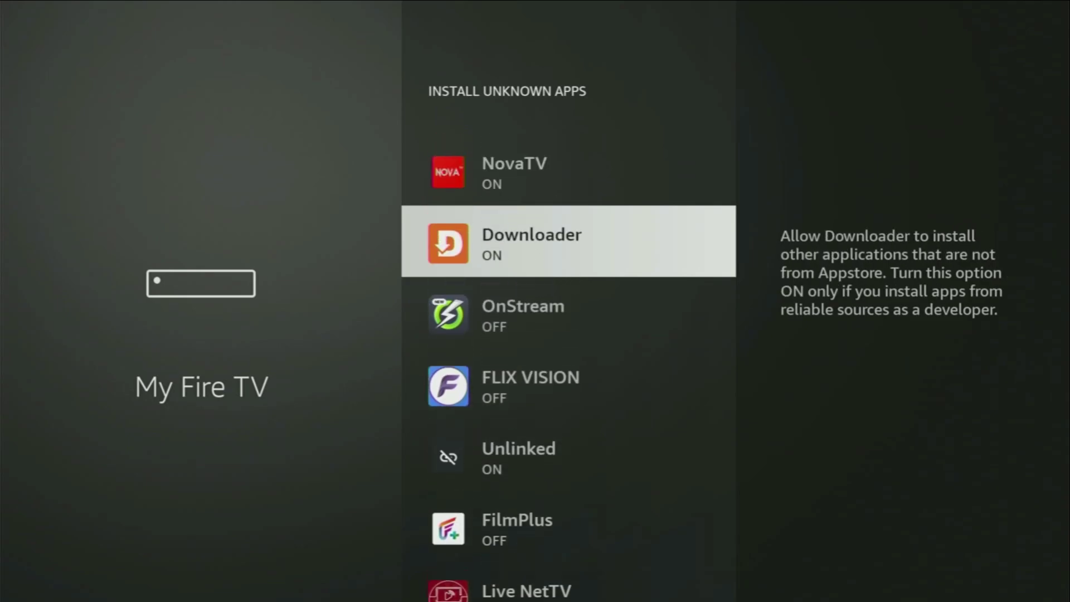
pyautogui.press('Up')
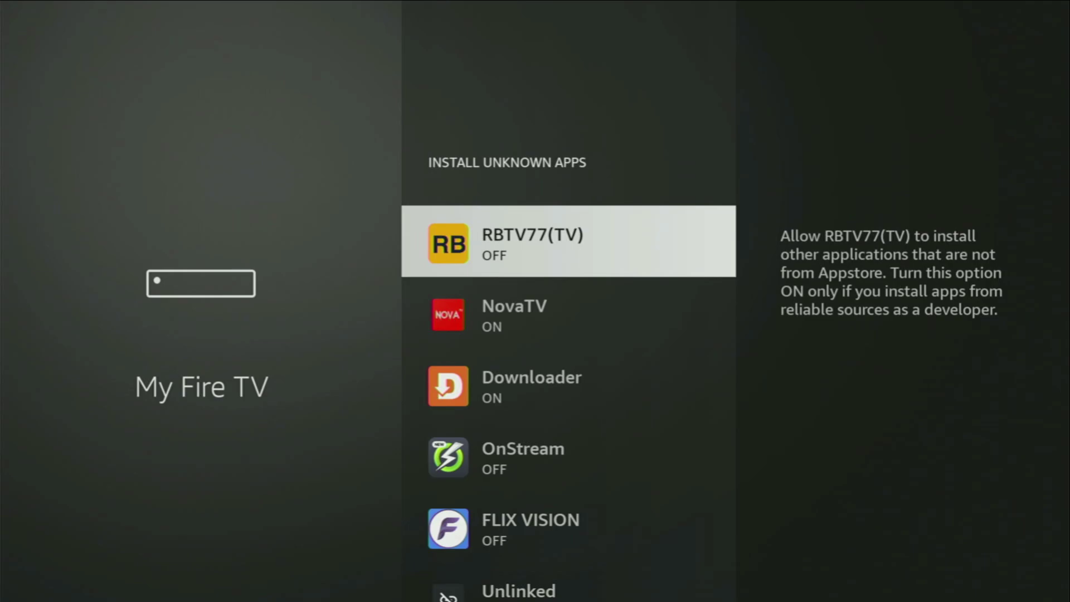
pyautogui.press('Home')
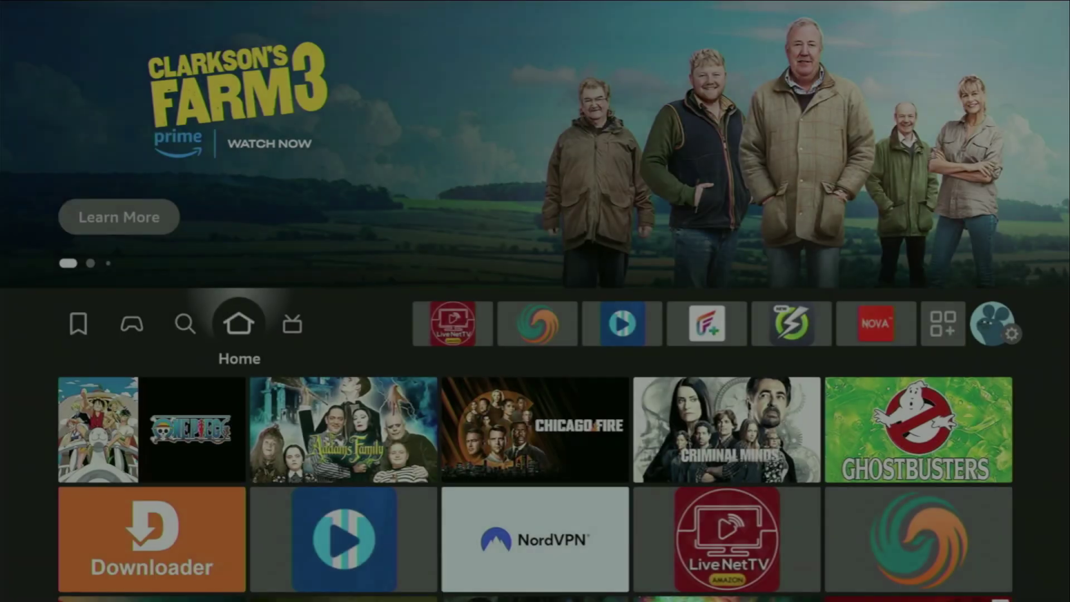
# Step: Open the full installed-apps list from Home and highlight the NordVPN tile
pyautogui.press('Right')
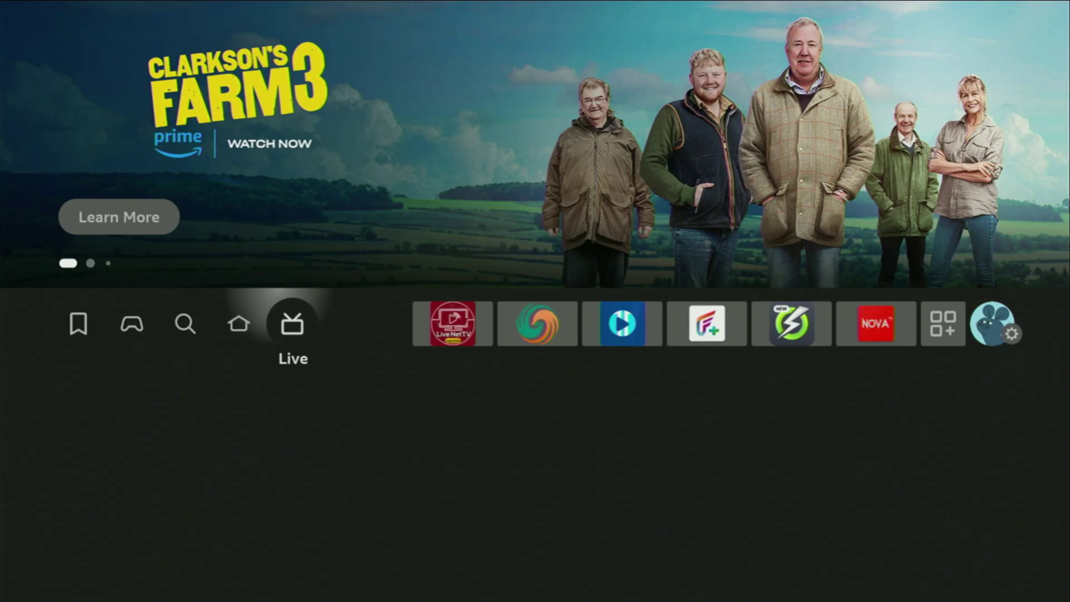
pyautogui.press('Right')
pyautogui.press('Right')
pyautogui.press('Right')
pyautogui.press('Right')
pyautogui.press('Right')
pyautogui.press('Left')
pyautogui.press('Left')
pyautogui.press('Left')
pyautogui.press('Right')
pyautogui.press('Right')
pyautogui.press('Right')
pyautogui.press('Right')
pyautogui.press('Right')
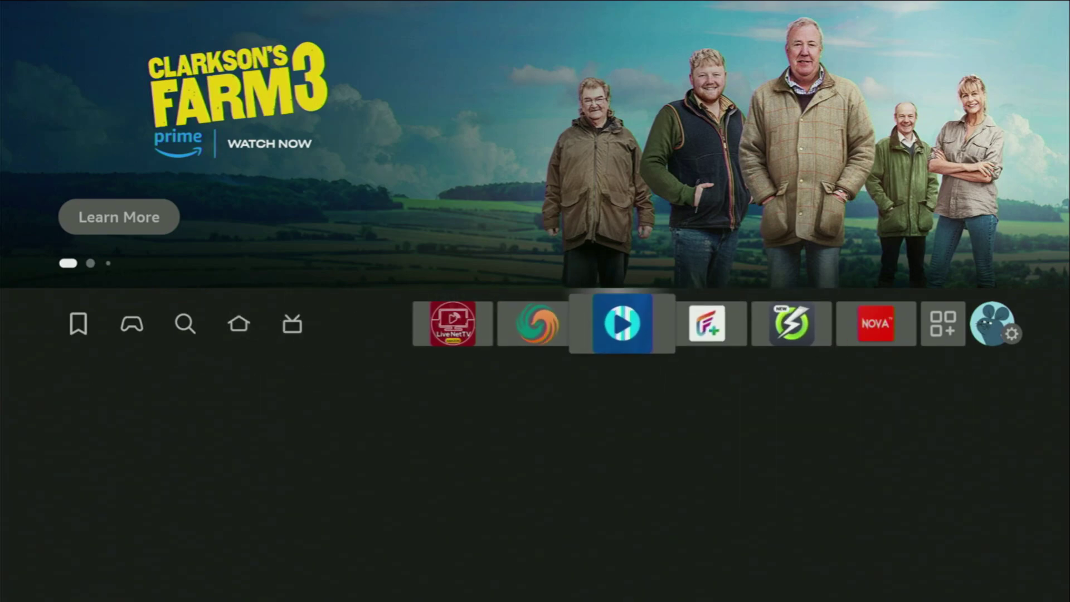
pyautogui.press('Return')
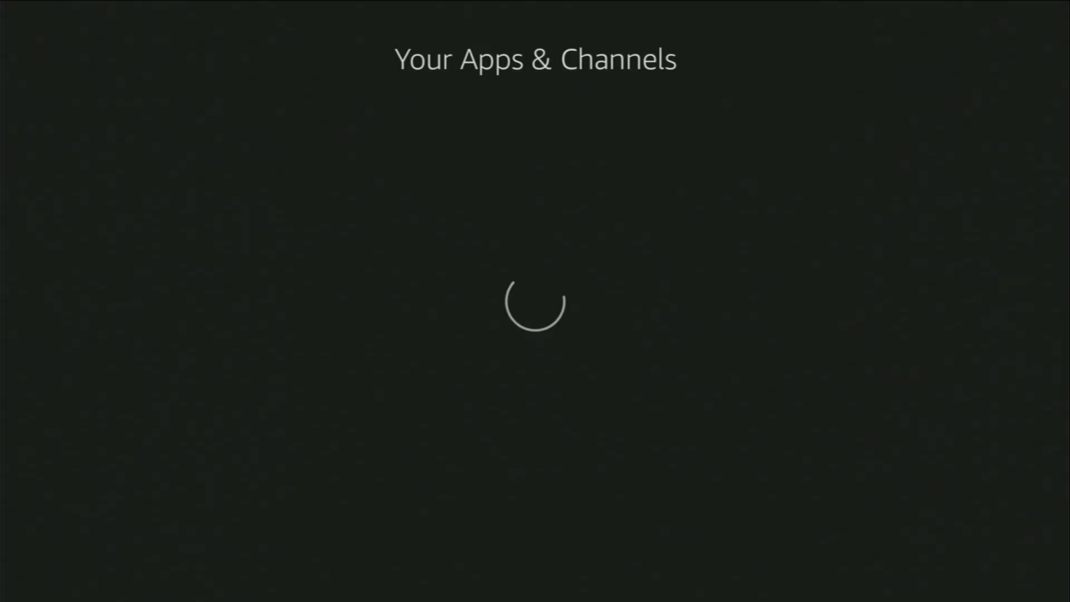
pyautogui.press('Right')
pyautogui.press('Right')
pyautogui.press('Right')
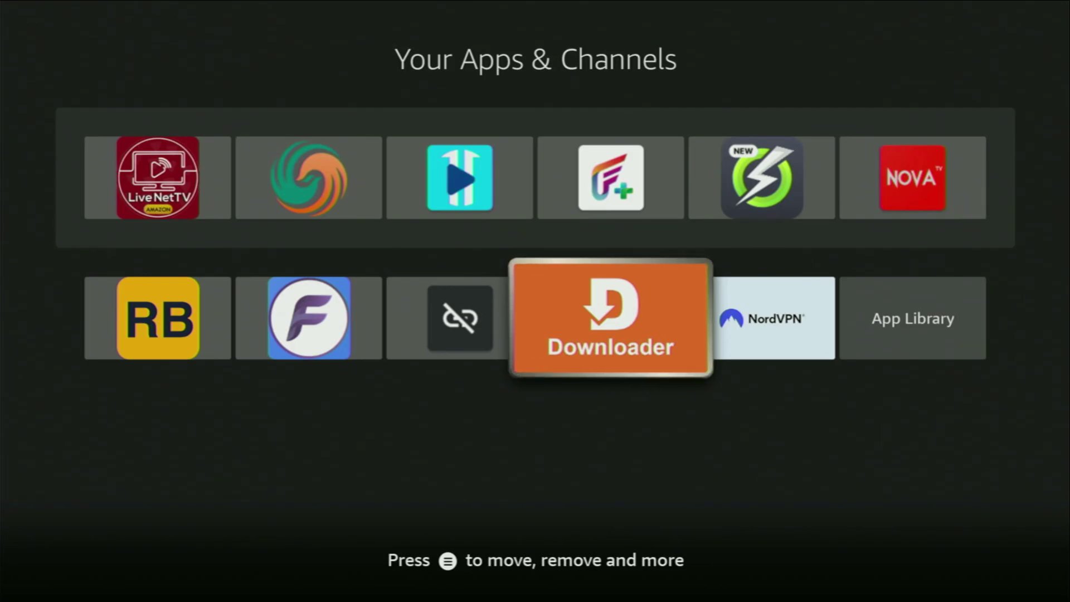
pyautogui.press('Right')
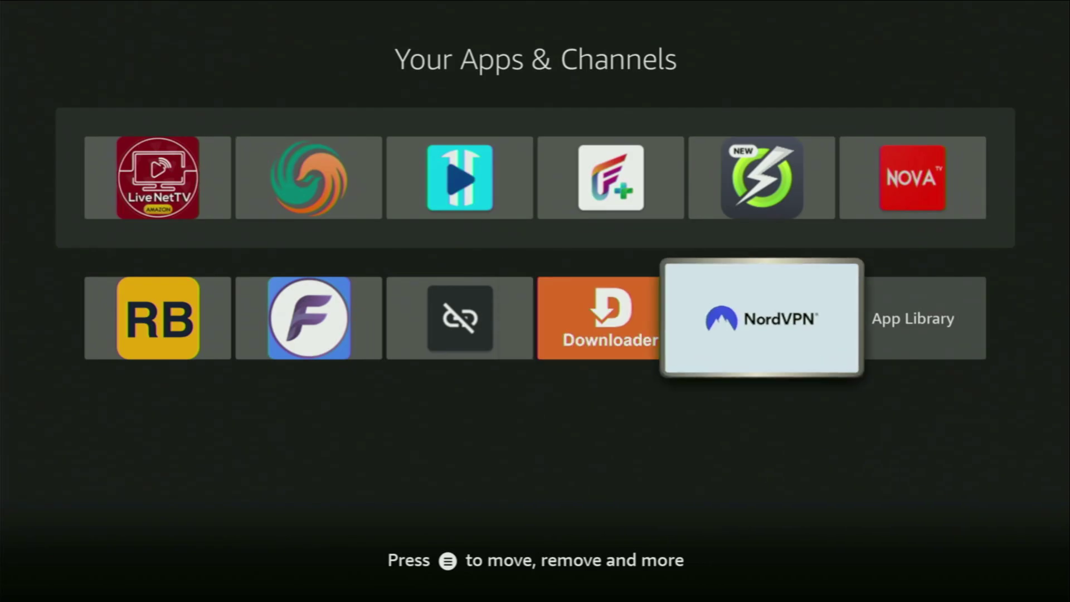
# Step: Launch NordVPN and move down its country list through the M and N rows
pyautogui.press('Return')
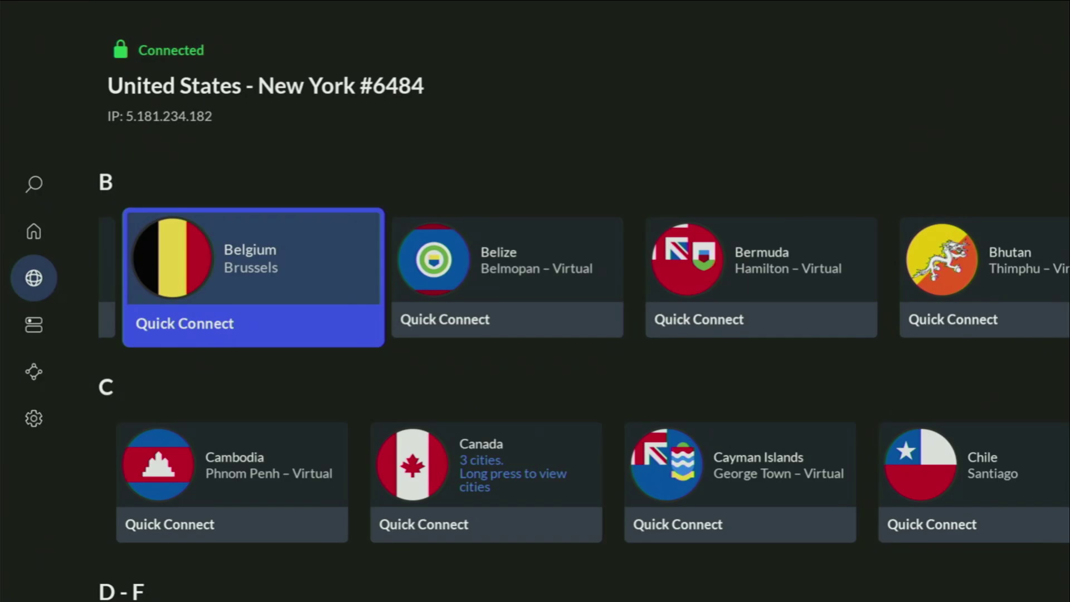
pyautogui.press('Down')
pyautogui.press('Down')
pyautogui.press('Down')
pyautogui.press('Down')
pyautogui.press('Down')
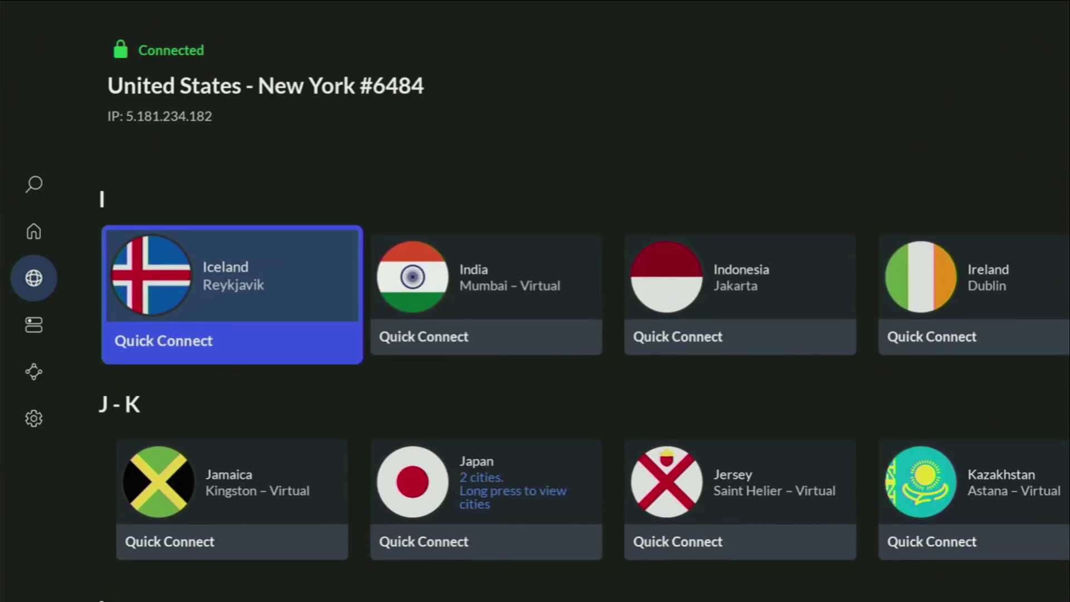
pyautogui.press('Down')
pyautogui.press('Down')
pyautogui.press('Right')
pyautogui.press('Right')
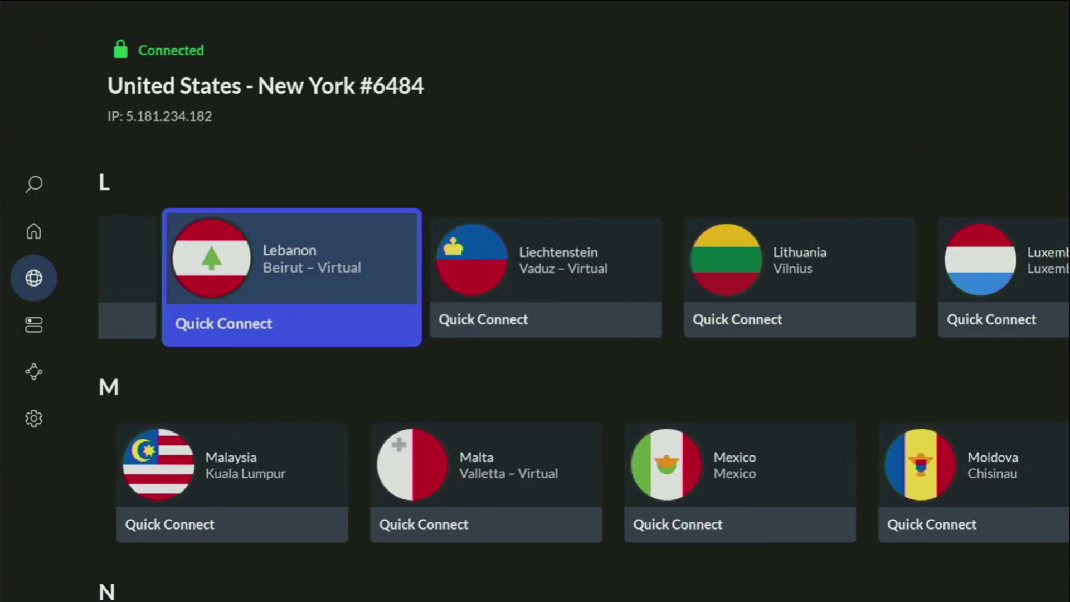
pyautogui.press('Right')
pyautogui.press('Down')
pyautogui.press('Right')
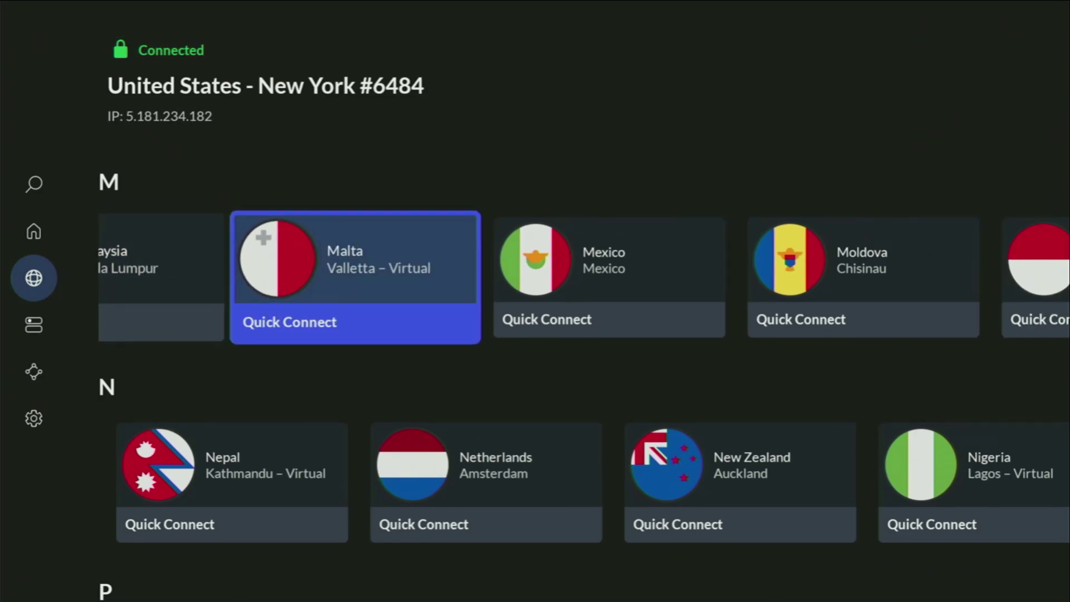
pyautogui.press('Right')
pyautogui.press('Right')
pyautogui.press('Right')
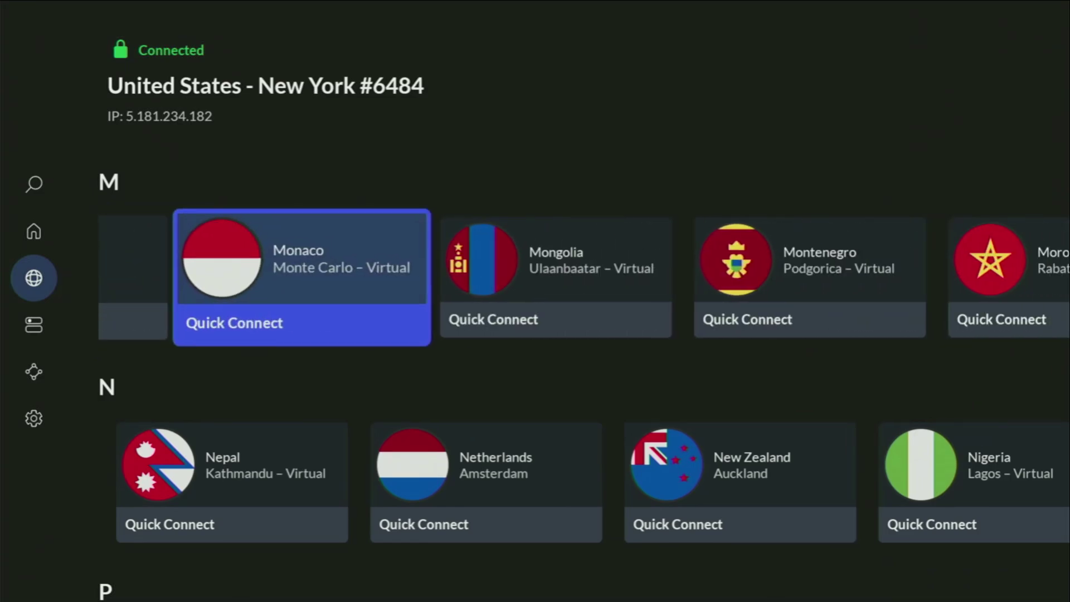
pyautogui.press('Right')
pyautogui.press('Down')
pyautogui.press('Right')
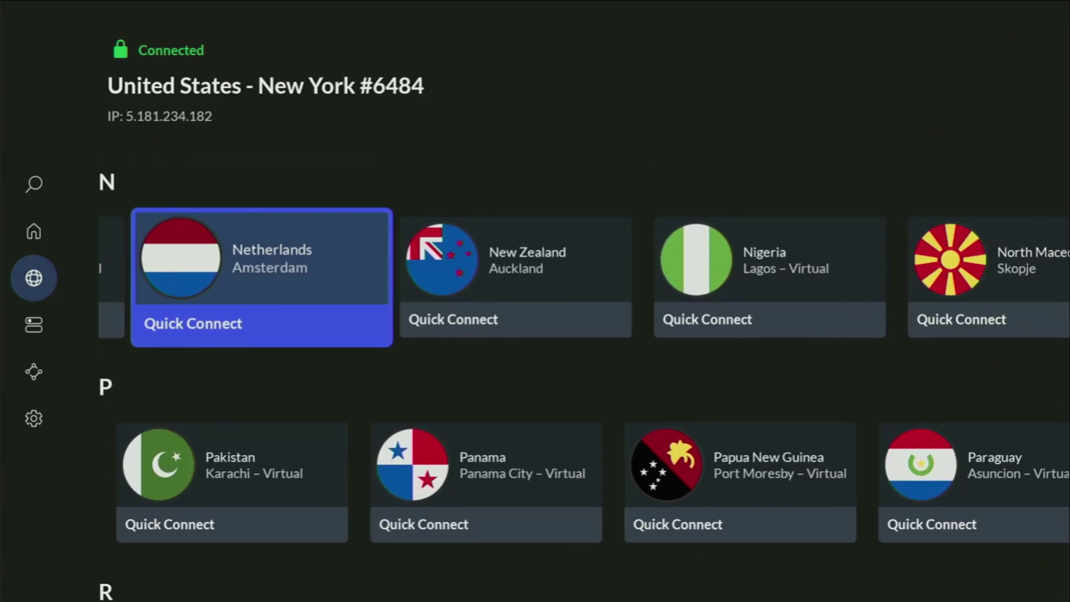
pyautogui.press('Right')
pyautogui.press('Right')
pyautogui.press('Right')
# Step: Connect the VPN to the Poland - Warsaw server
pyautogui.press('Down')
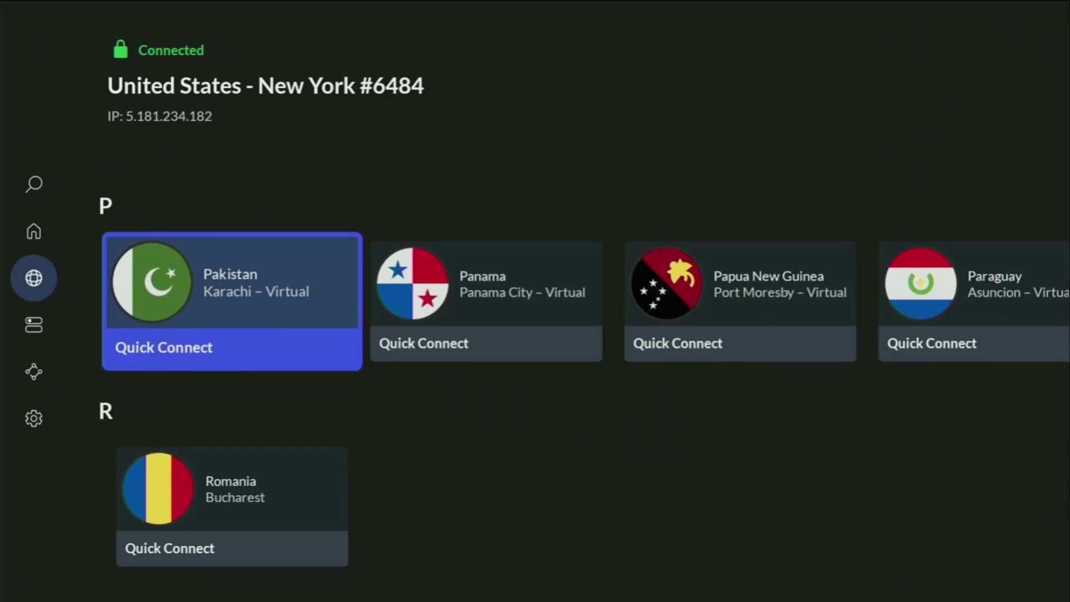
pyautogui.press('Right')
pyautogui.press('Right')
pyautogui.press('Right')
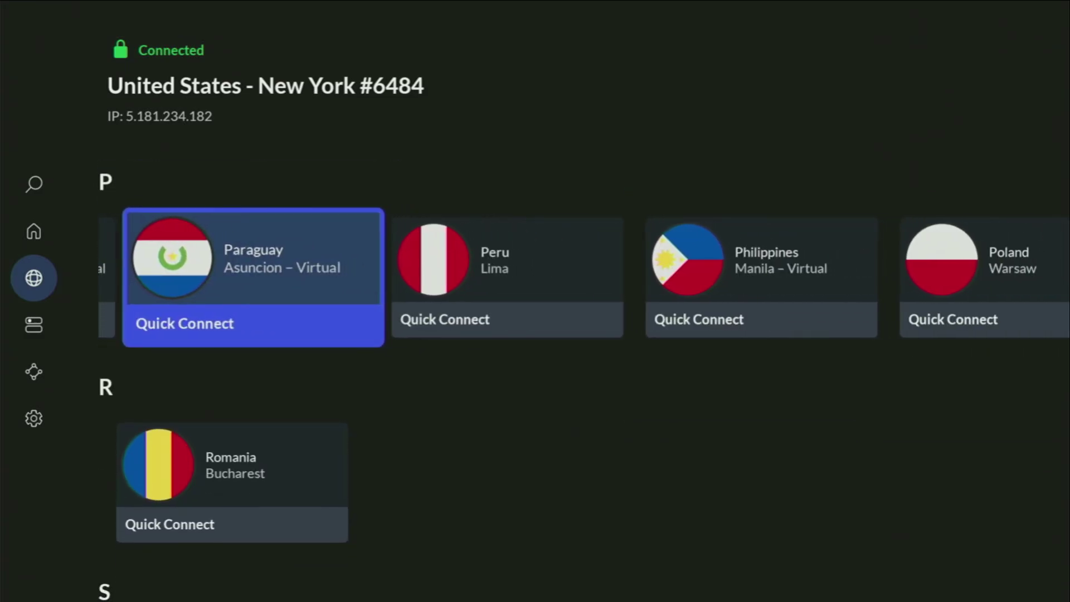
pyautogui.press('Right')
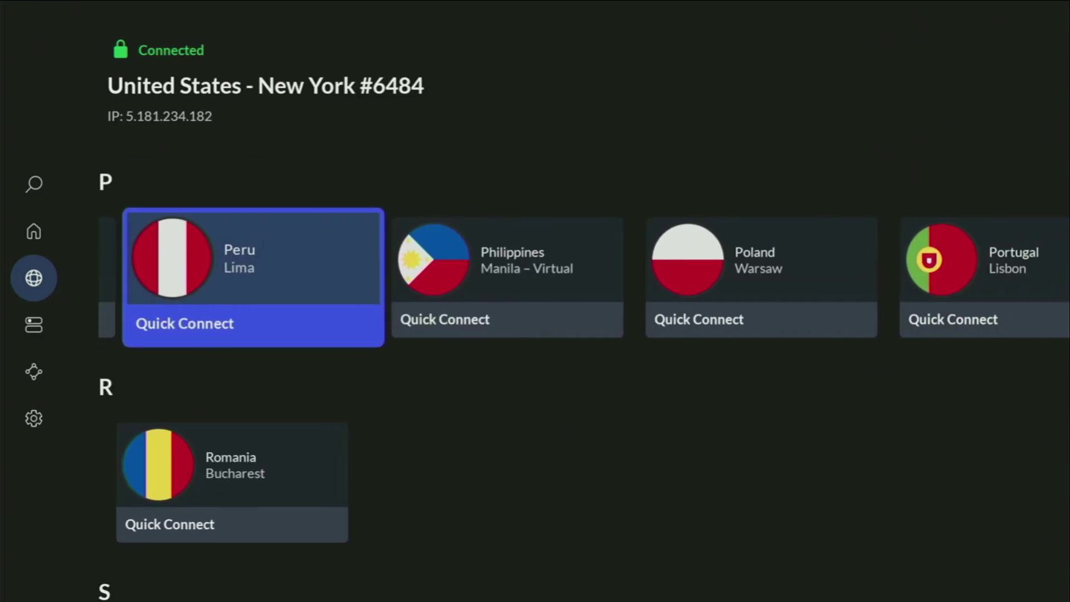
pyautogui.press('Right')
pyautogui.press('Right')
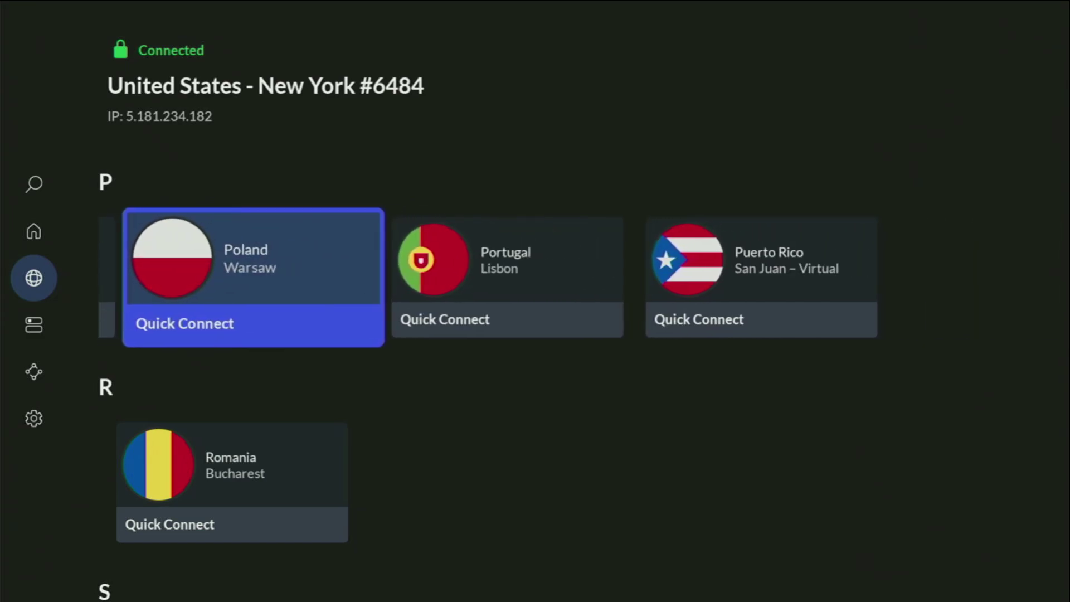
pyautogui.press('Right')
pyautogui.press('Left')
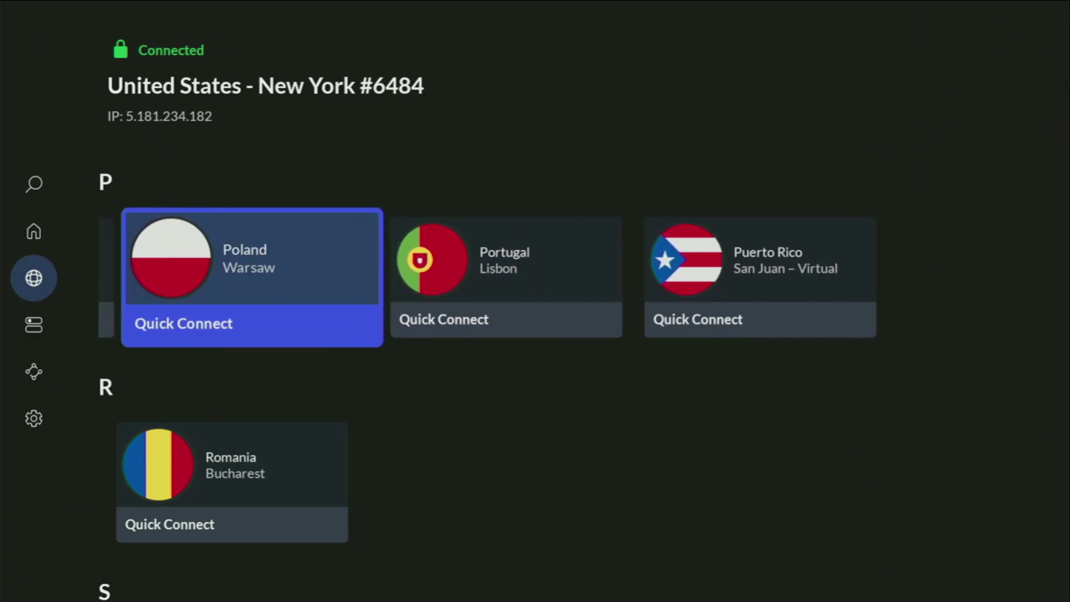
pyautogui.press('Return')
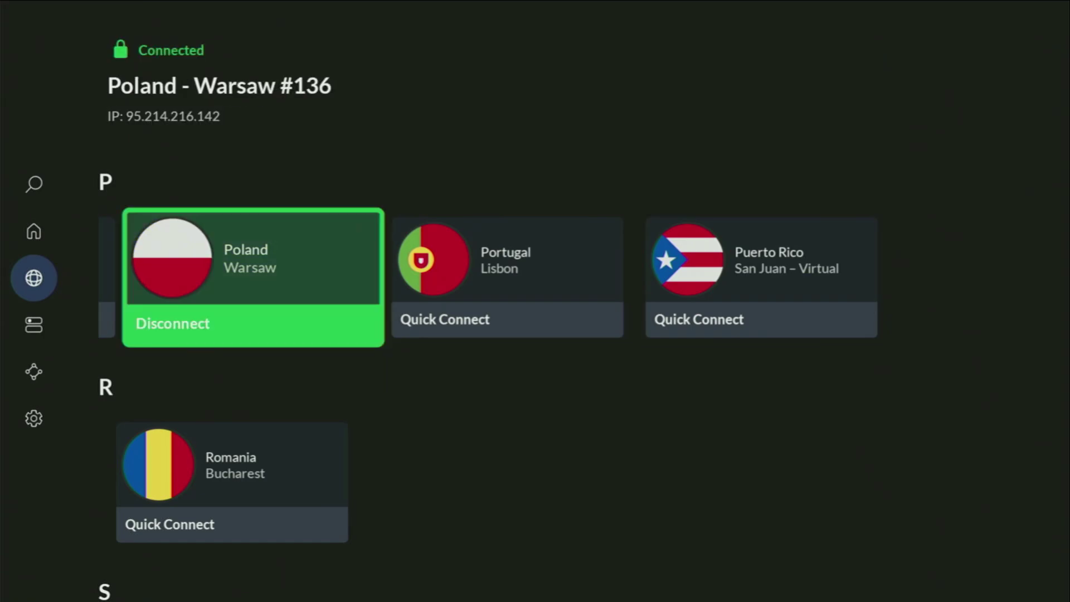
# Step: Move back to the start of the P countries row
pyautogui.press('Left')
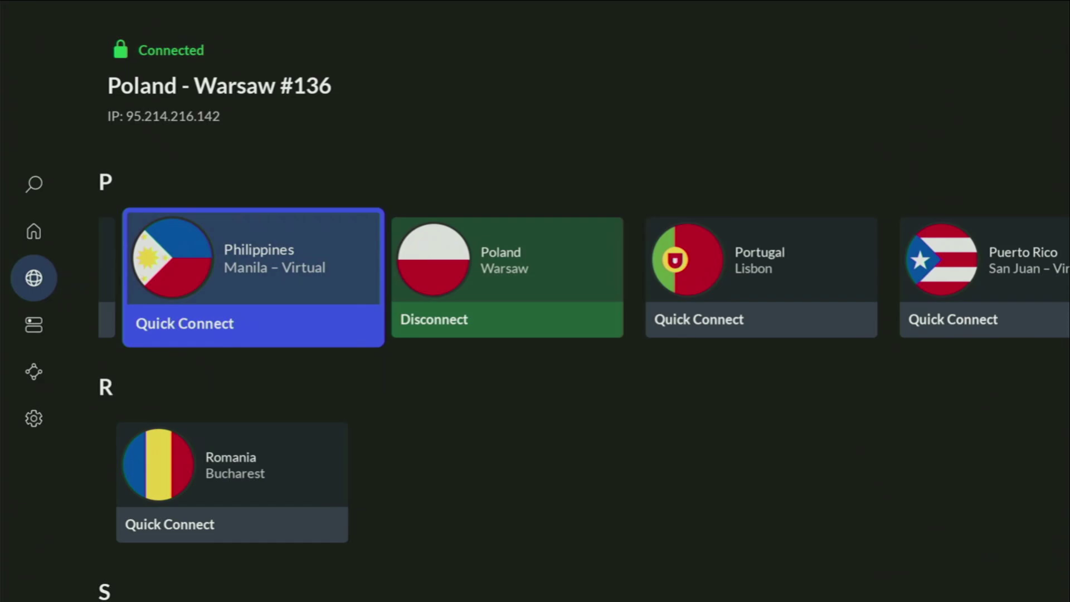
pyautogui.press('Left')
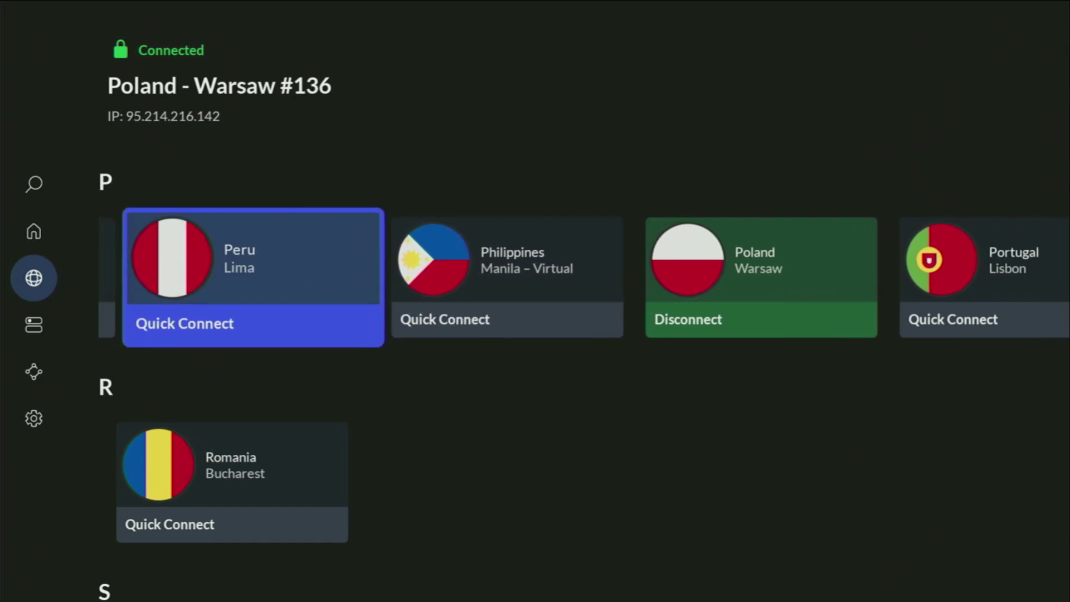
pyautogui.press('Left')
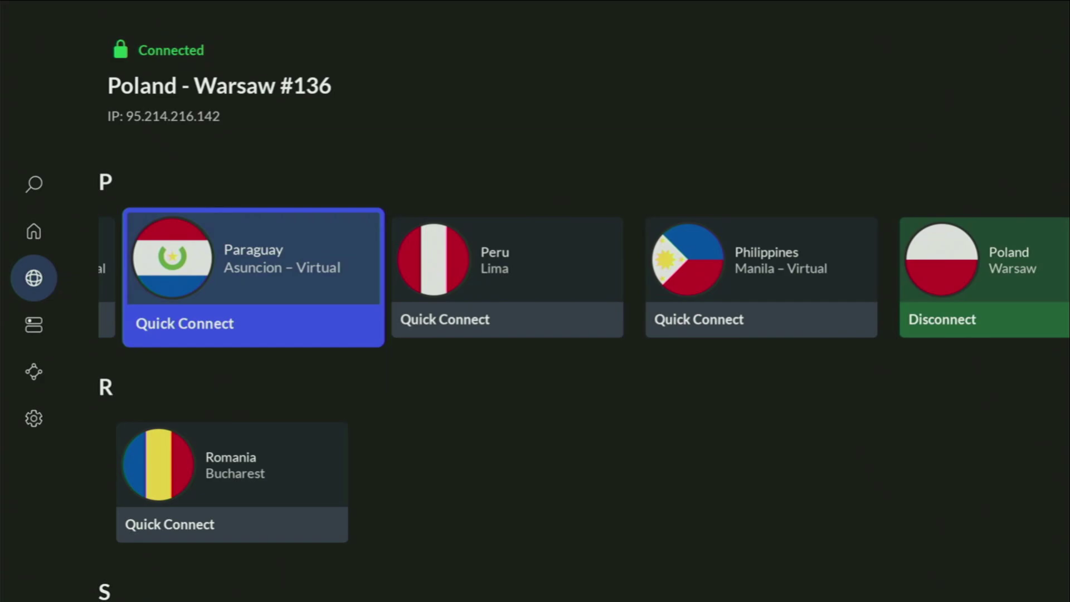
pyautogui.press('Left')
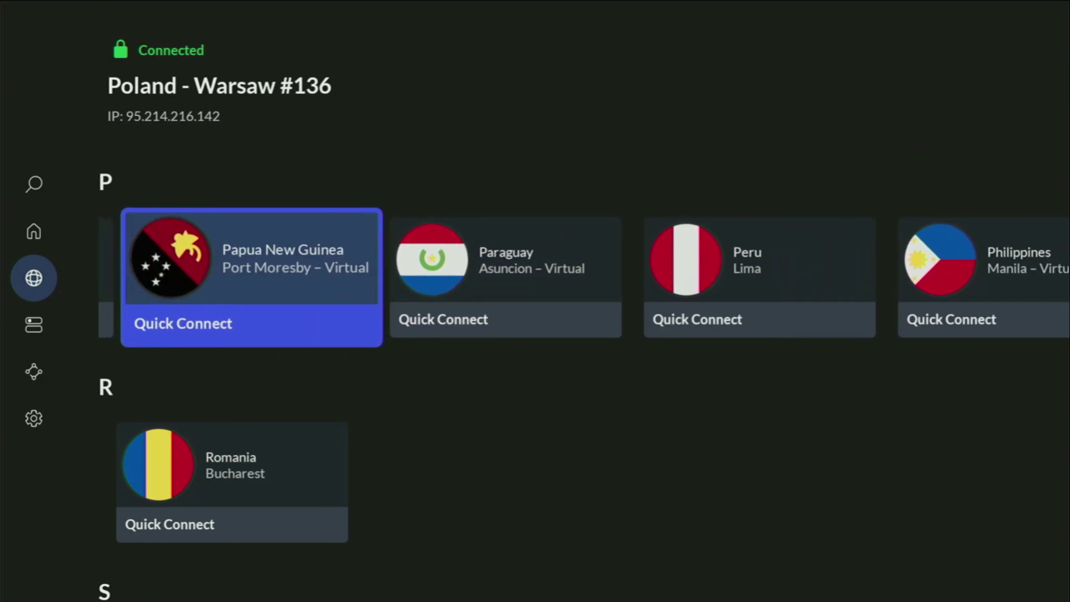
pyautogui.press('Left')
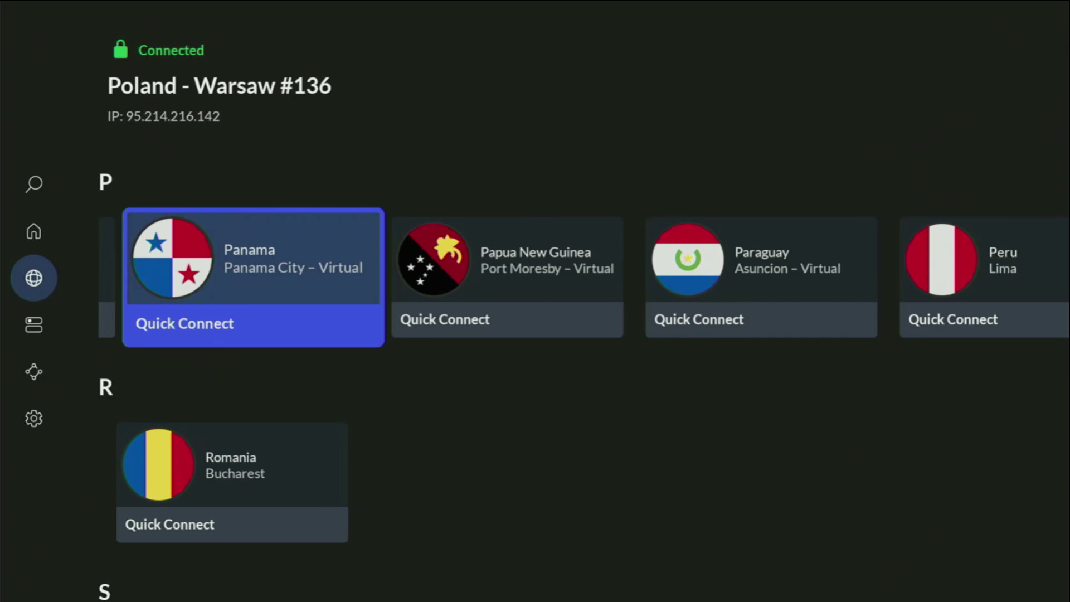
pyautogui.press('Left')
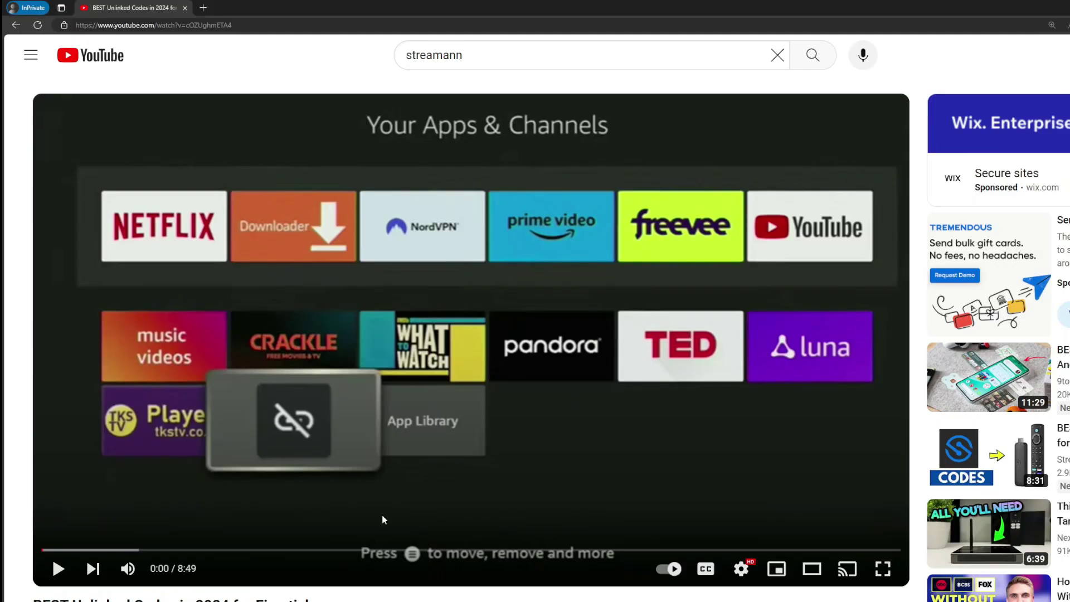
pyautogui.scroll(-7, 382, 515)
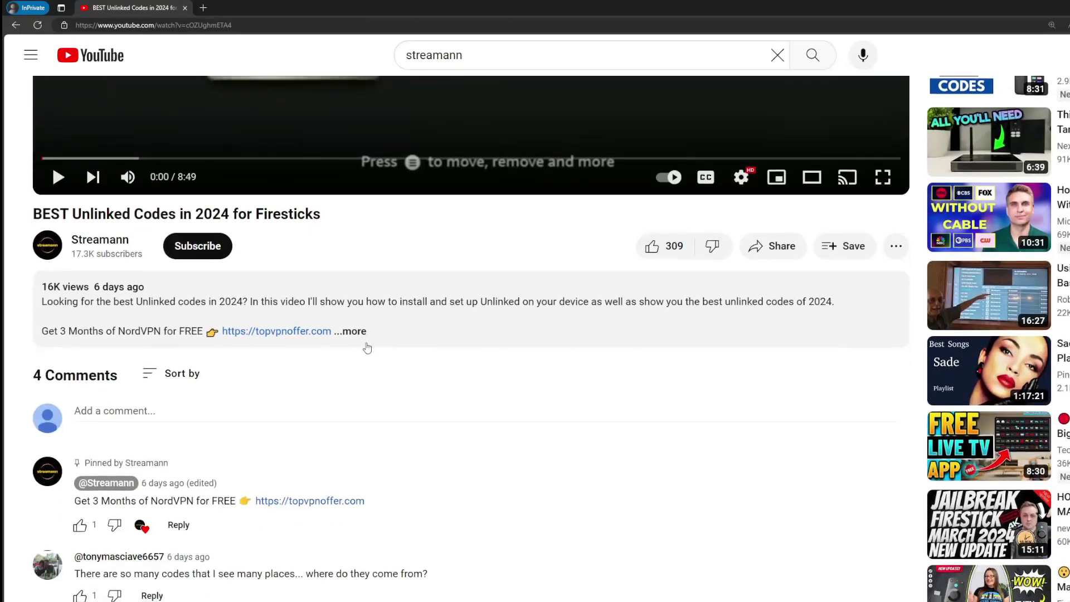
# Step: Expand the video description and bring up the topvpnoffer.com NordVPN offer link
pyautogui.click(407, 333)
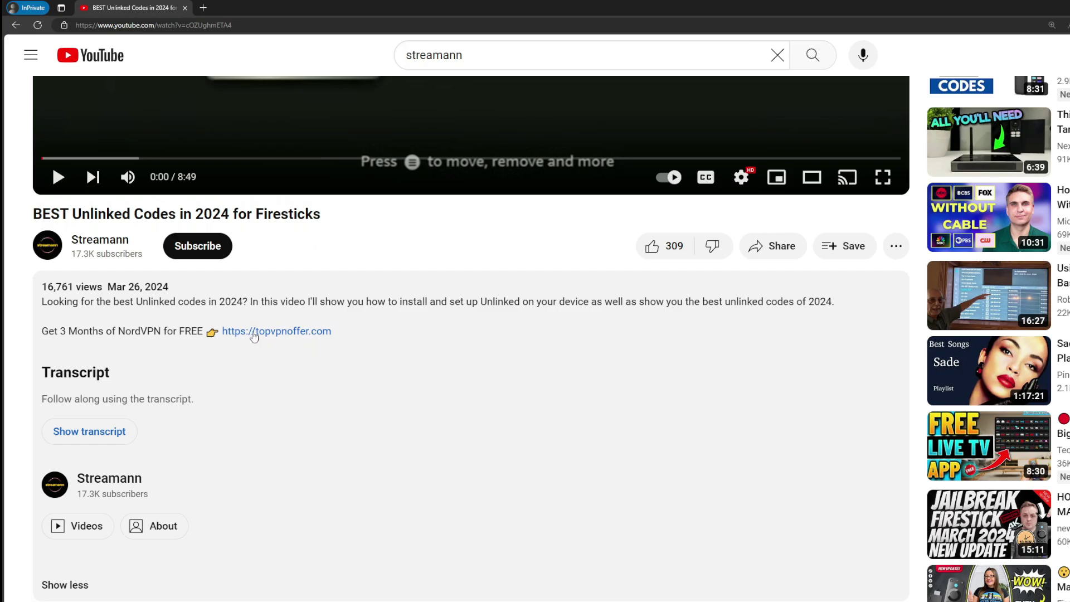
pyautogui.scroll(-5, 254, 337)
pyautogui.moveTo(385, 461); pyautogui.dragTo(259, 461)
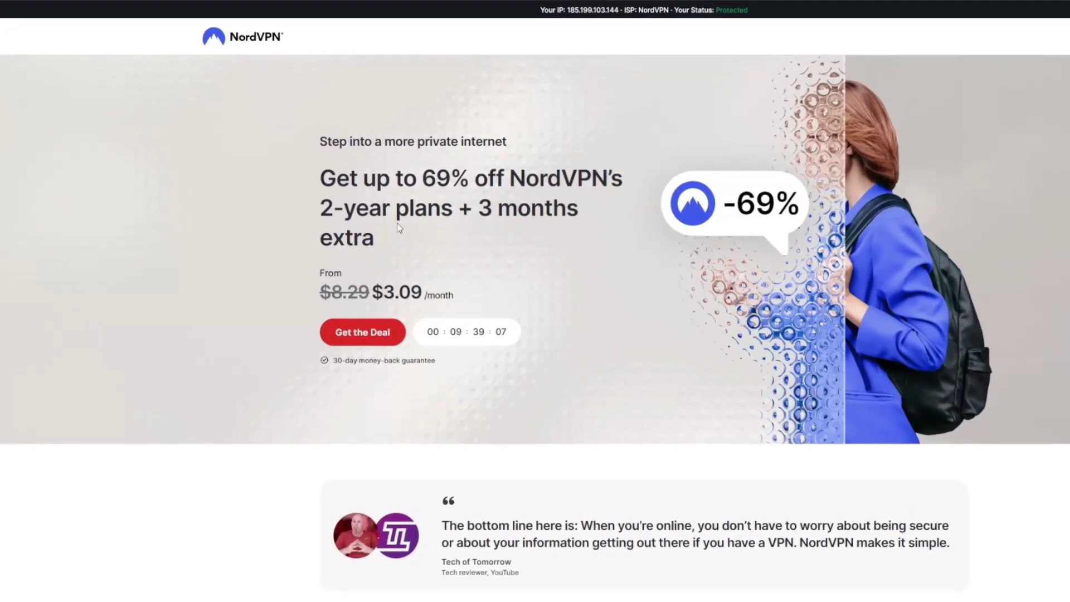
pyautogui.moveTo(478, 210); pyautogui.dragTo(591, 236)
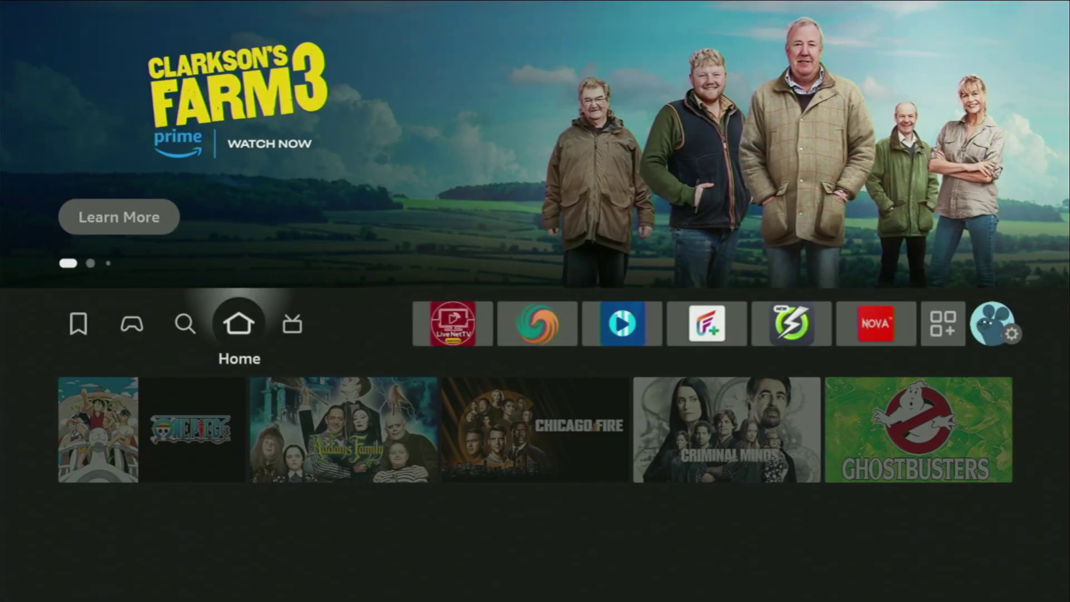
# Step: Open Your Apps & Channels and start Downloader from its tile
pyautogui.press('Right')
pyautogui.press('Right')
pyautogui.press('Right')
pyautogui.press('Right')
pyautogui.press('Right')
pyautogui.press('Right')
pyautogui.press('Right')
pyautogui.press('Right')
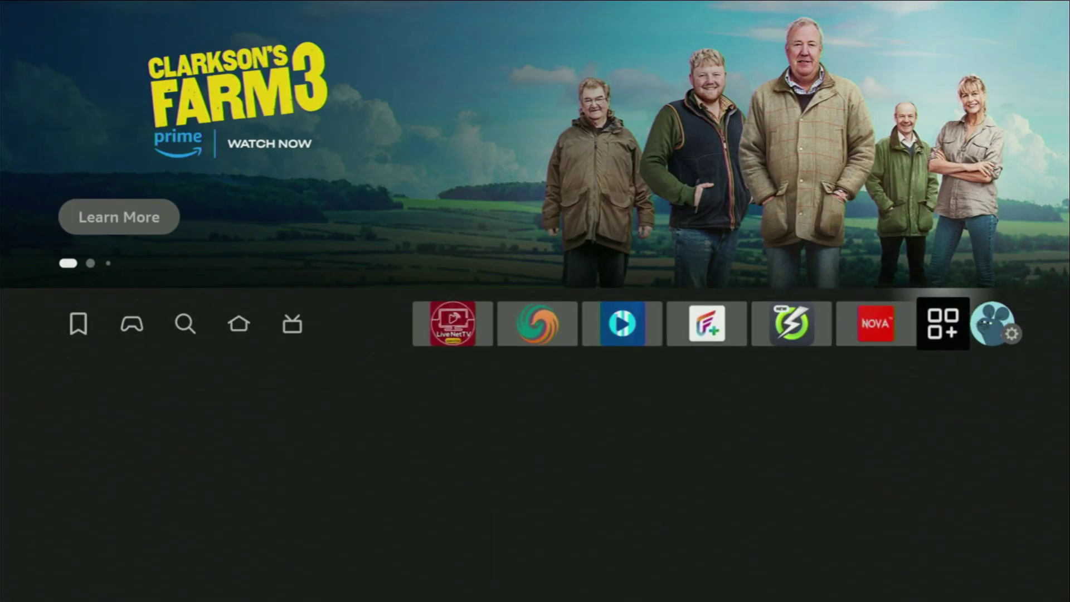
pyautogui.press('Return')
pyautogui.press('Down')
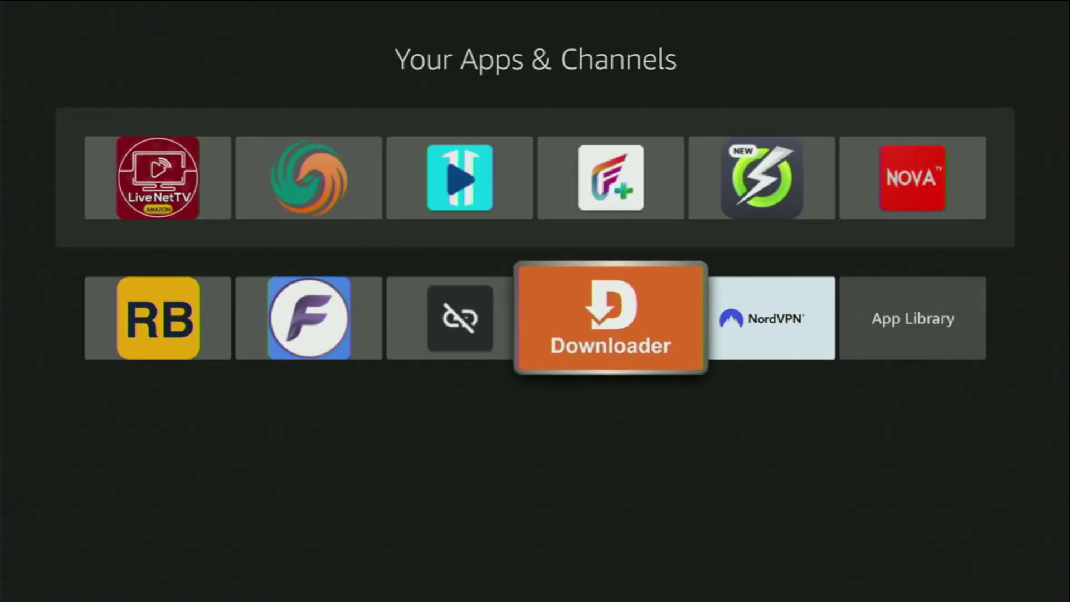
pyautogui.press('Return')
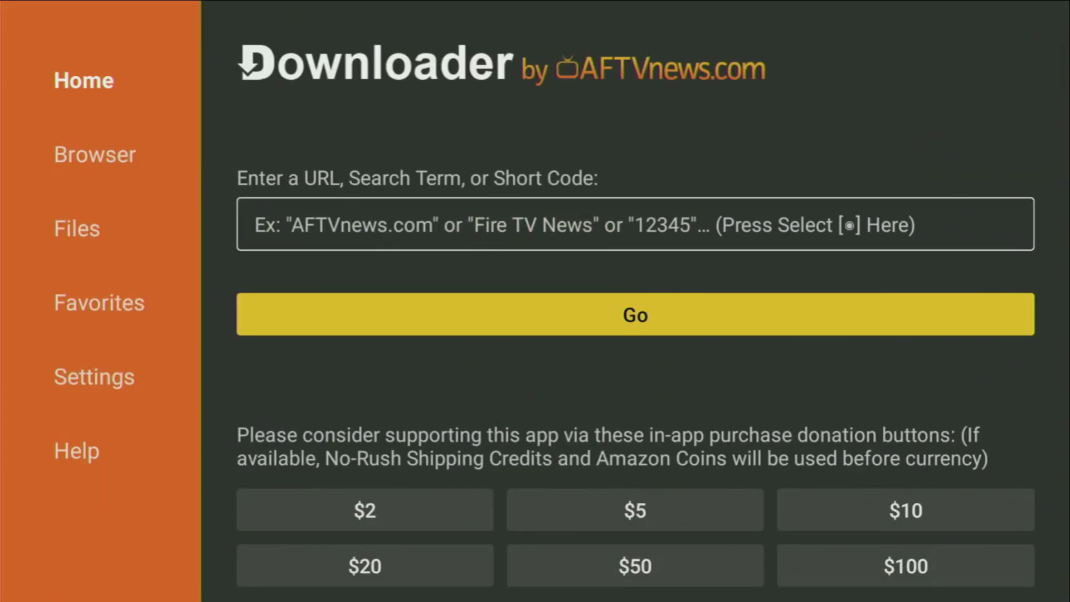
# Step: Move through Downloader's section menu to the Browser entry
pyautogui.press('Left')
pyautogui.press('Up')
pyautogui.press('Up')
pyautogui.press('Up')
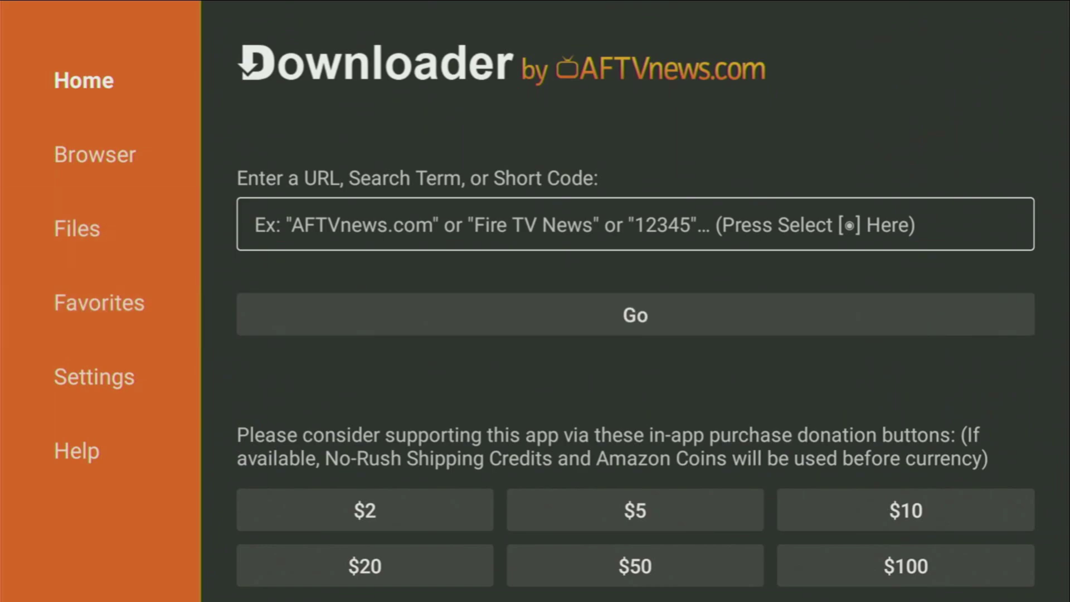
pyautogui.press('Down')
pyautogui.press('Down')
pyautogui.press('Up')
pyautogui.press('Up')
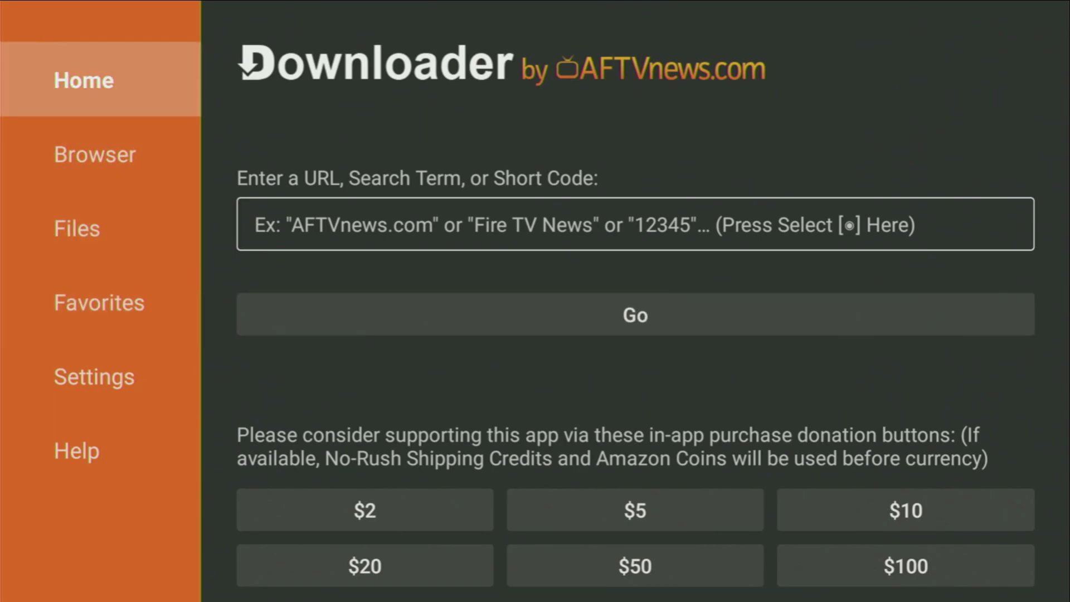
pyautogui.press('Down')
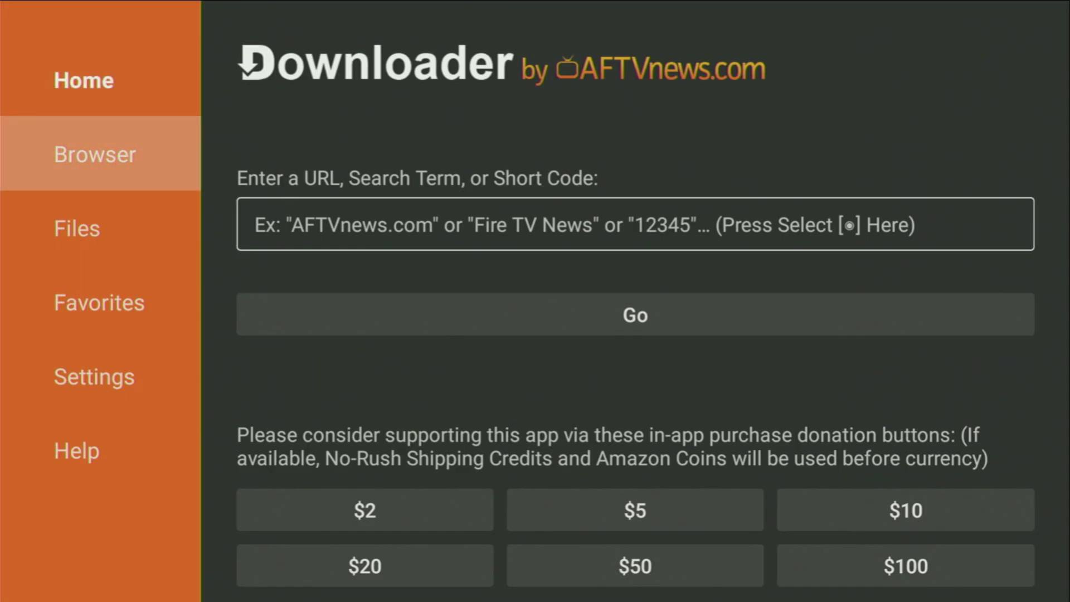
# Step: Enter the short code 990159 in Downloader's URL field with the on-screen keyboard
pyautogui.press('Right')
pyautogui.press('Return')
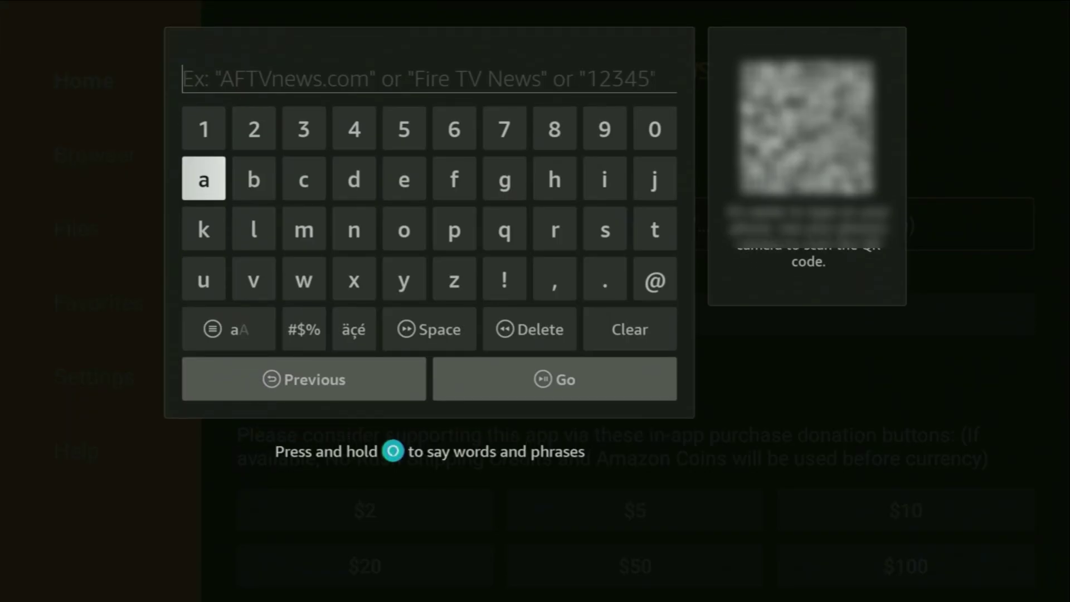
pyautogui.press('Up')
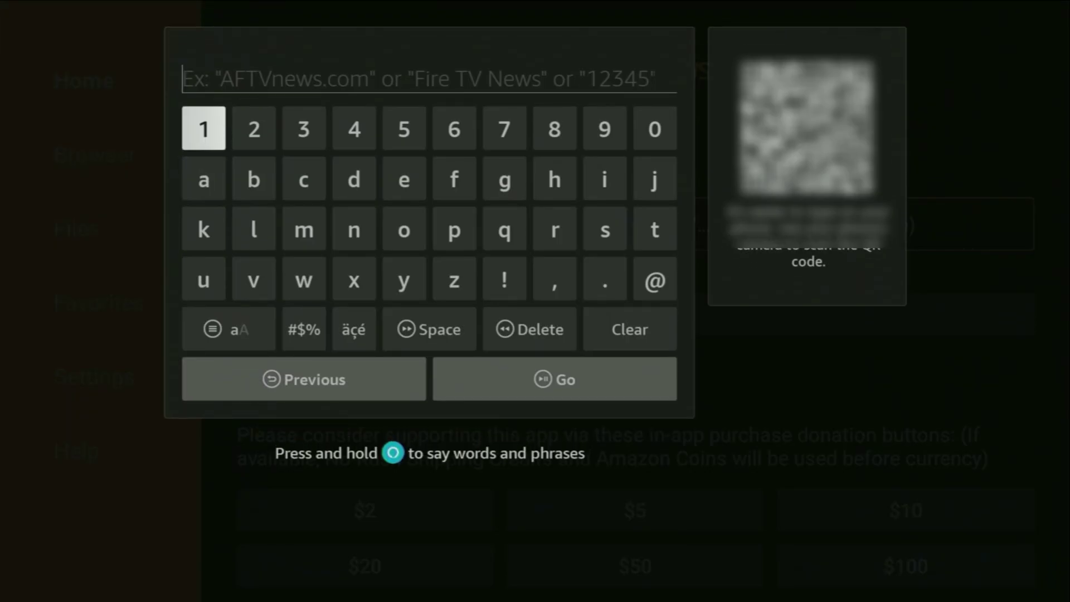
pyautogui.press('Left')
pyautogui.press('Left')
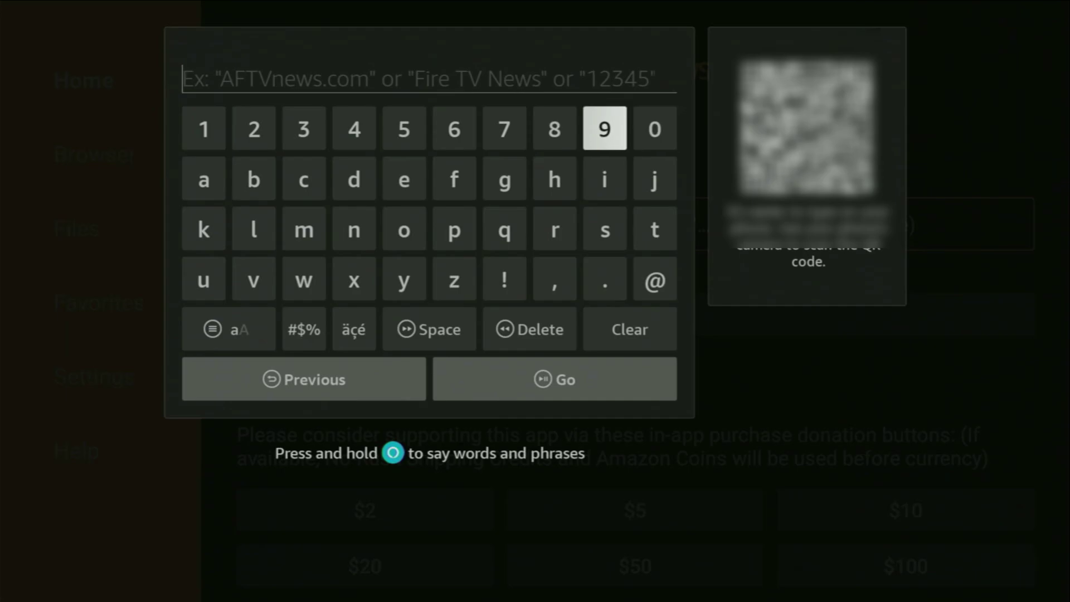
pyautogui.press('Return')
pyautogui.press('Return')
pyautogui.press('Right')
pyautogui.press('Return')
pyautogui.press('Right')
pyautogui.press('Return')
pyautogui.press('Left')
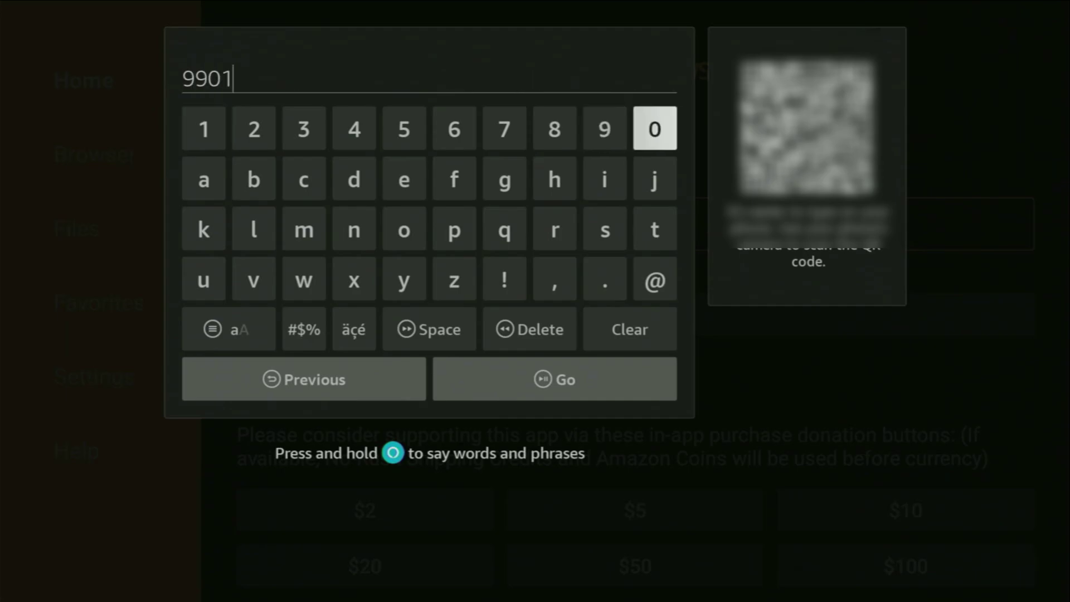
pyautogui.press('Right')
pyautogui.press('Right')
pyautogui.press('Right')
pyautogui.press('Right')
pyautogui.press('Right')
pyautogui.press('Return')
pyautogui.press('Right')
pyautogui.press('Right')
pyautogui.press('Right')
pyautogui.press('Right')
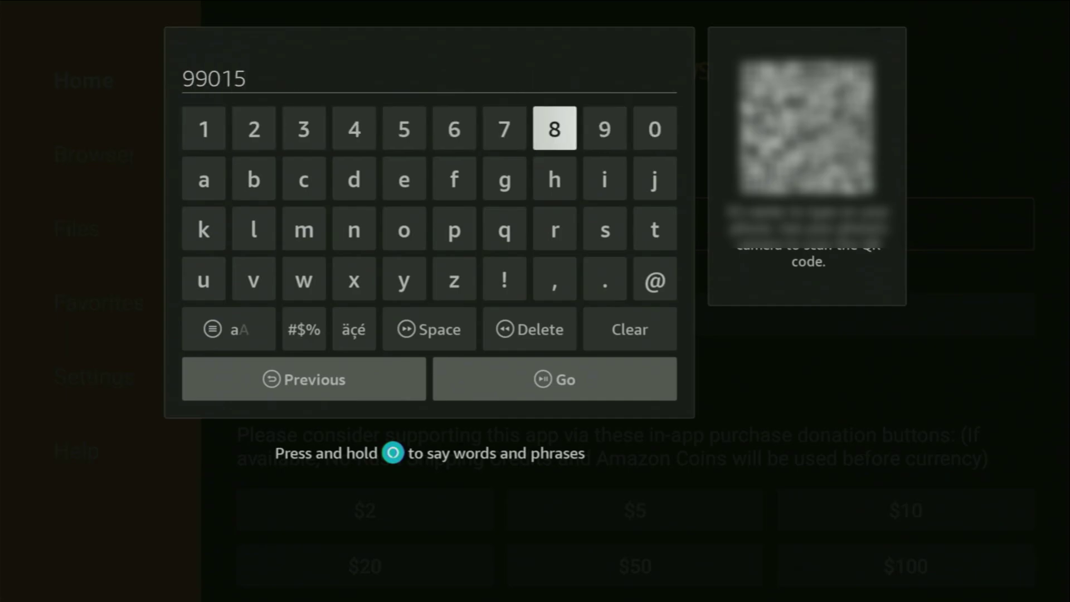
pyautogui.press('Return')
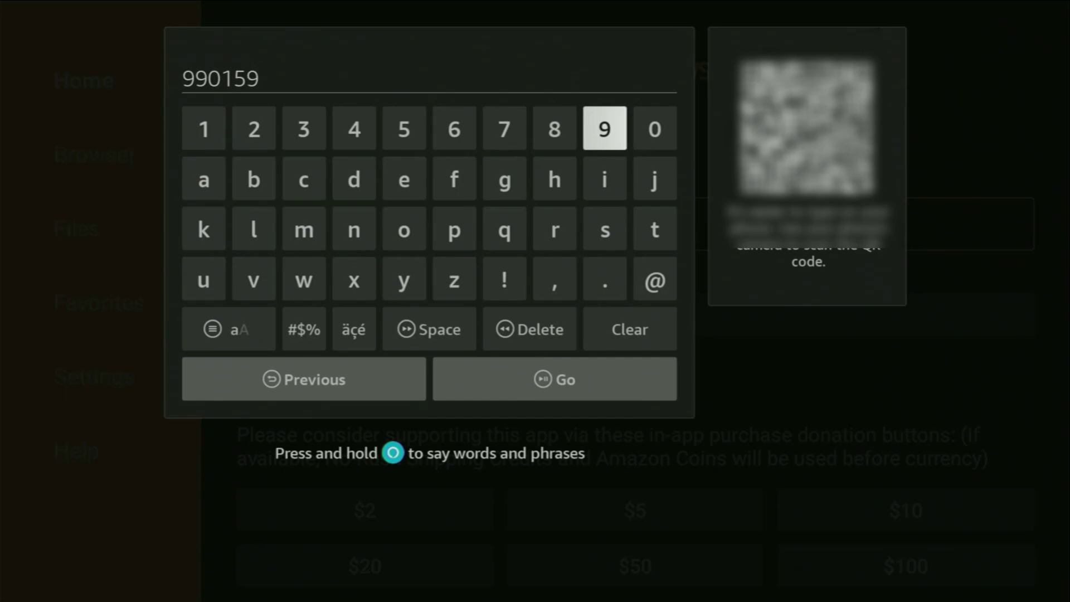
# Step: Submit the code with Go to start downloading the APK
pyautogui.press('Down')
pyautogui.press('Down')
pyautogui.press('Right')
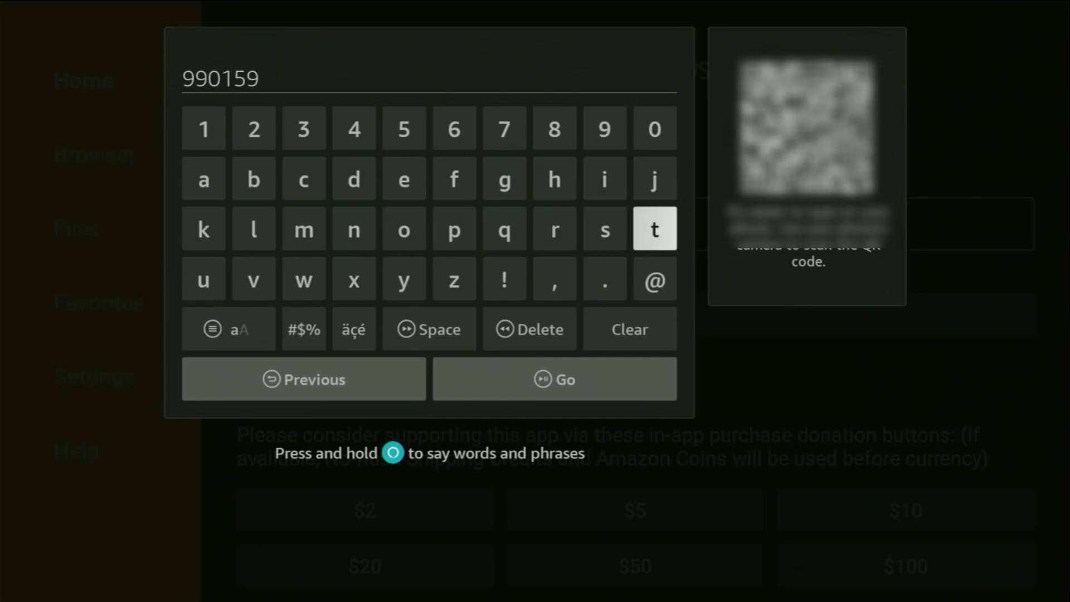
pyautogui.press('Down')
pyautogui.press('Down')
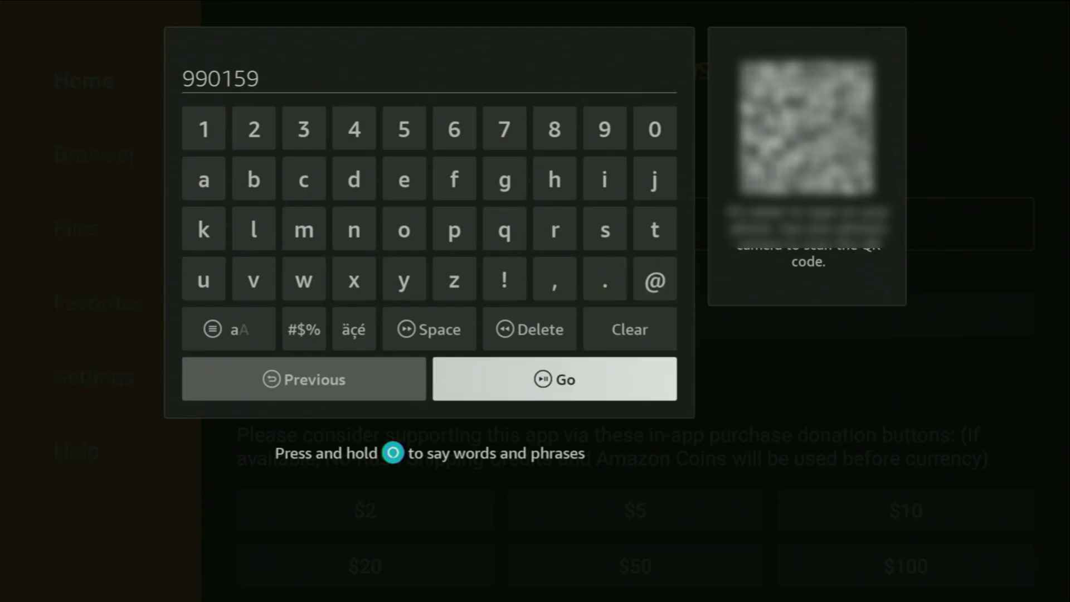
pyautogui.press('Return')
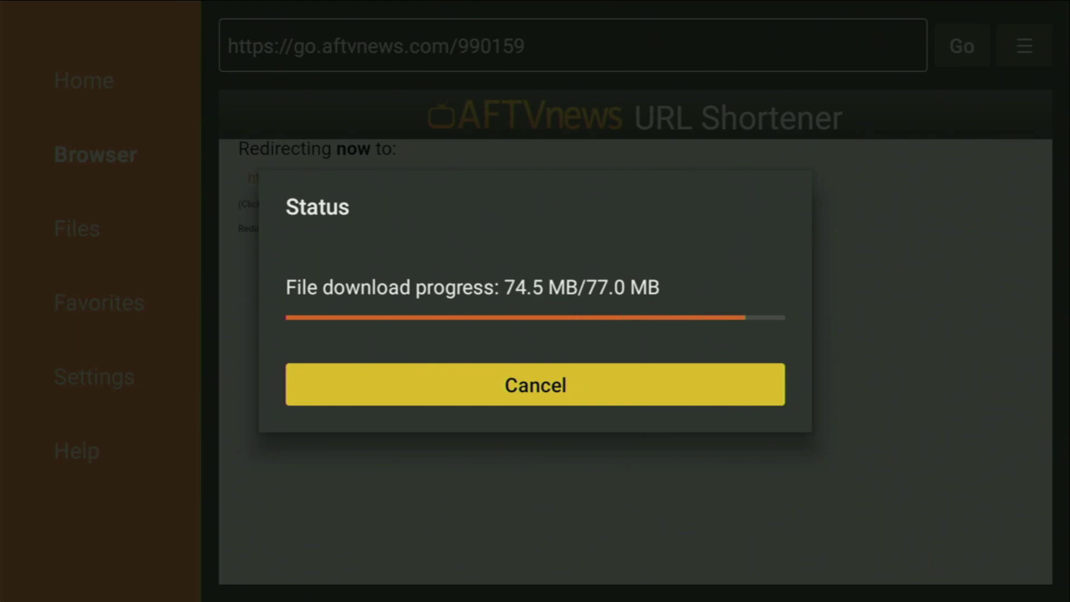
# Step: Install the downloaded IPTV Extreme APK and close the installer with DONE
pyautogui.press('Return')
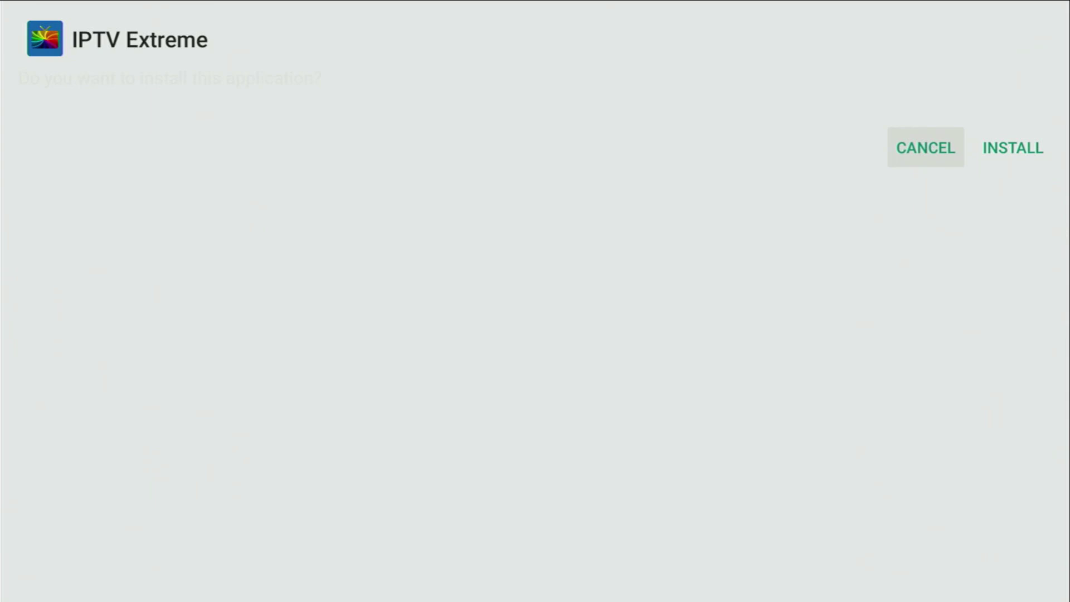
pyautogui.press('Right')
pyautogui.press('Return')
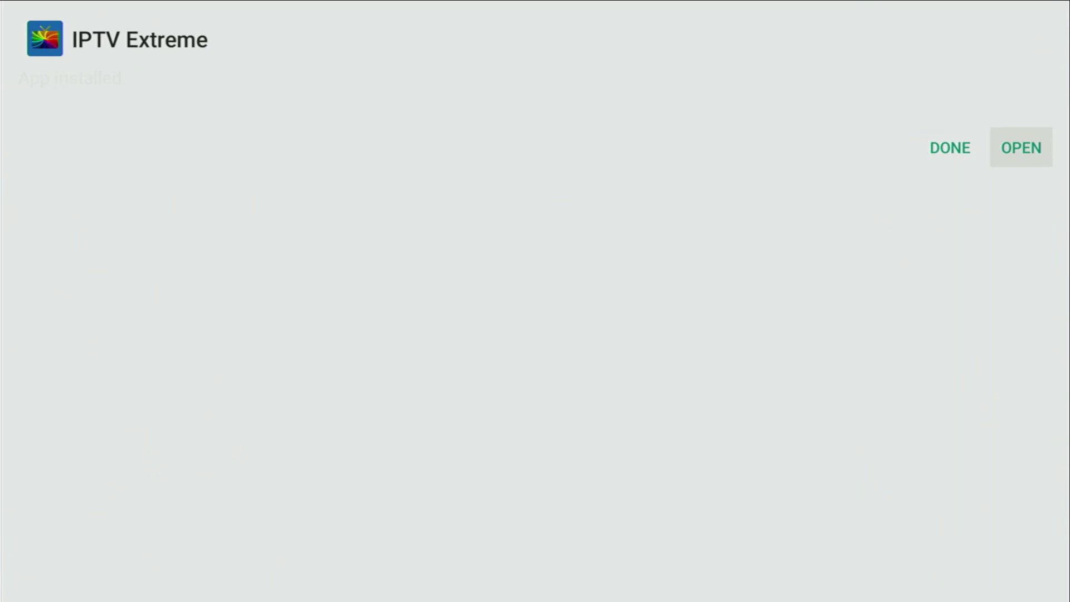
pyautogui.press('Left')
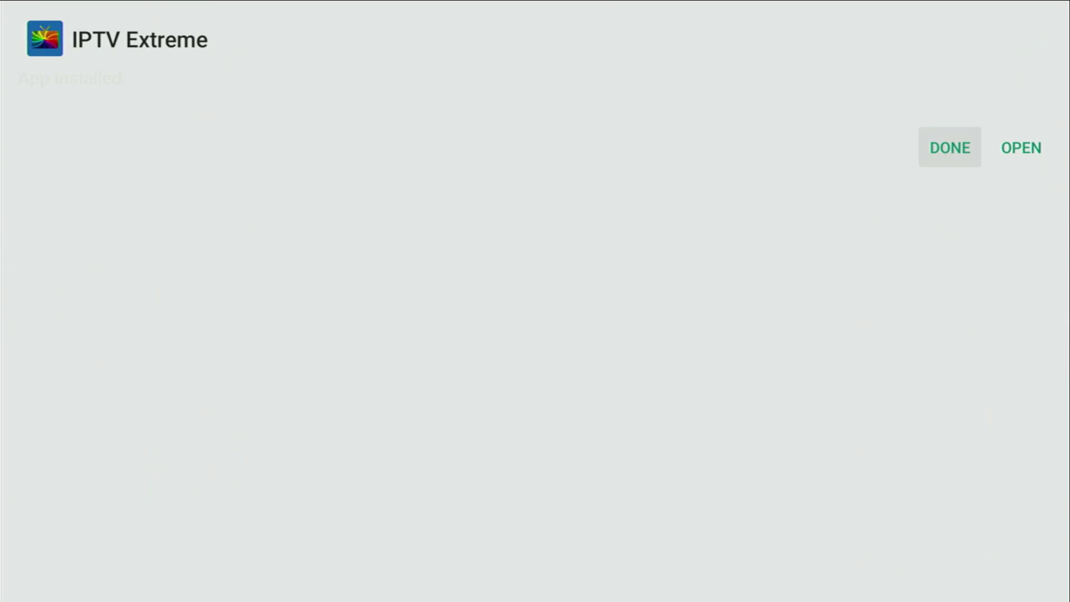
pyautogui.press('Return')
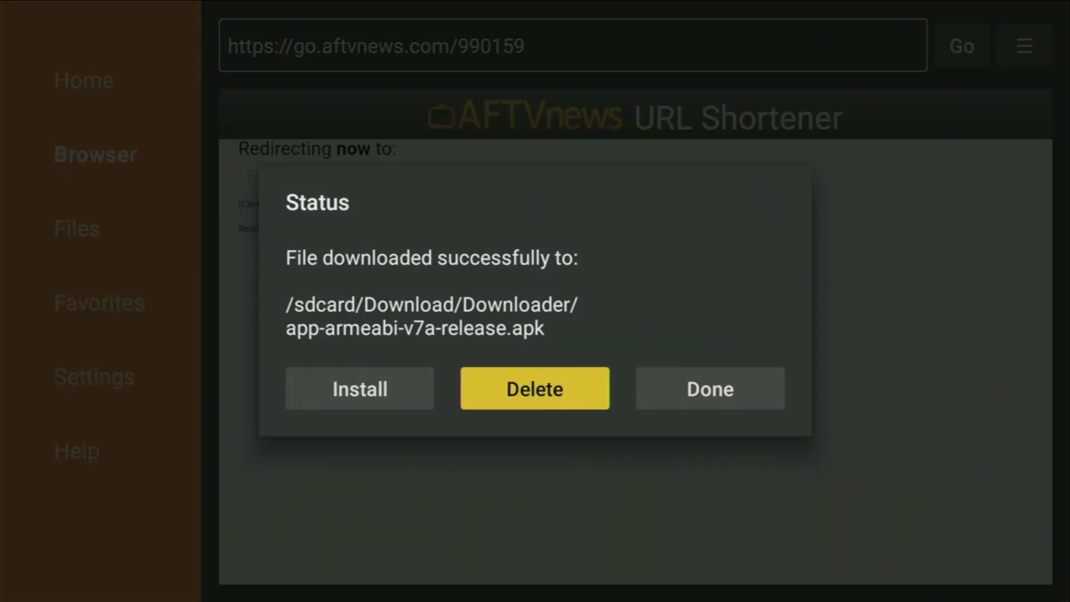
# Step: Delete the leftover IPTV Extreme APK file from Downloader
pyautogui.press('Return')
pyautogui.press('Return')
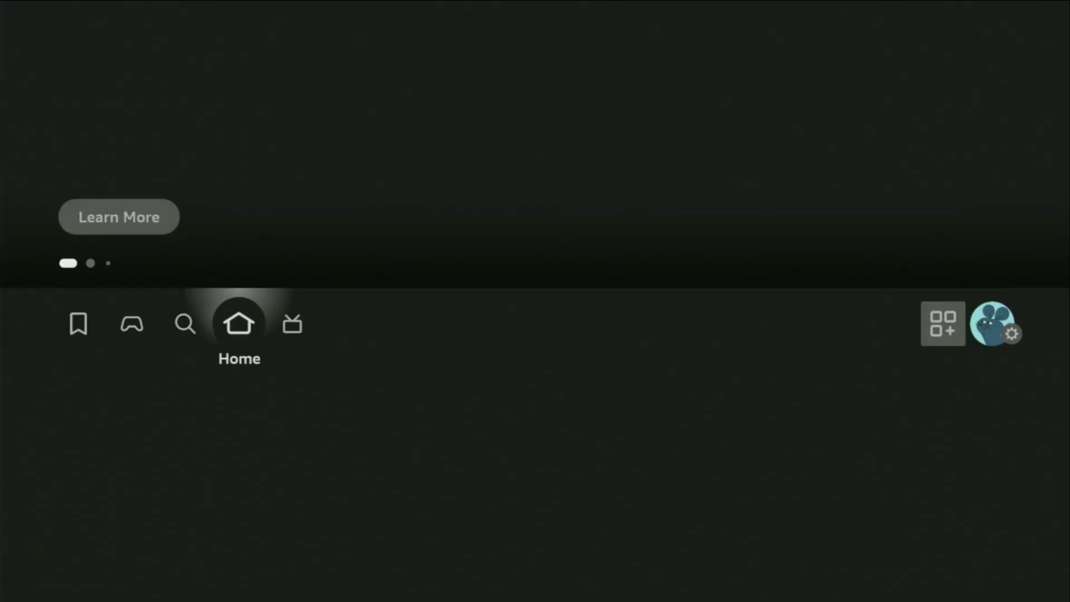
pyautogui.press('Right')
pyautogui.press('Right')
pyautogui.press('Right')
pyautogui.press('Right')
pyautogui.press('Right')
pyautogui.press('Right')
pyautogui.press('Right')
pyautogui.press('Right')
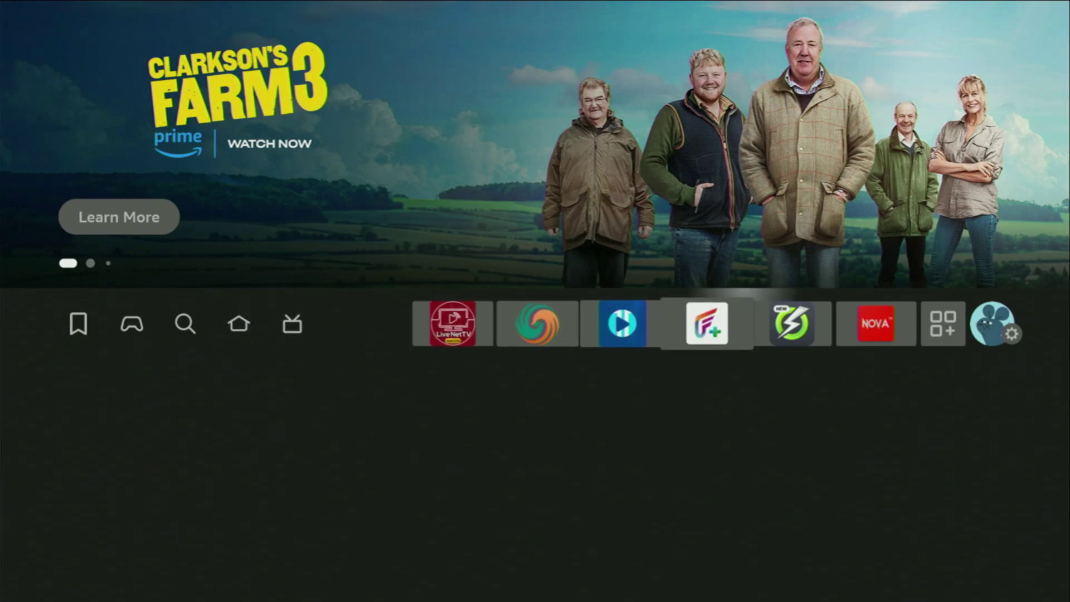
pyautogui.press('Return')
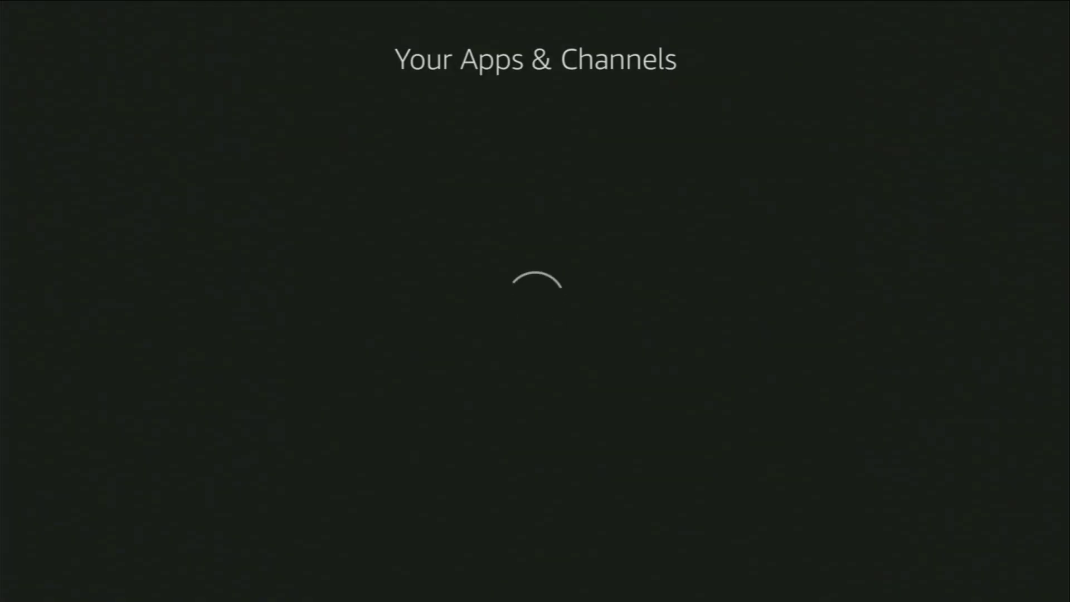
# Step: Move the newly installed IPTV Extreme app to the front of Your Apps & Channels
pyautogui.press('Down')
pyautogui.press('Right')
pyautogui.press('Right')
pyautogui.press('Right')
pyautogui.press('Right')
pyautogui.press('Right')
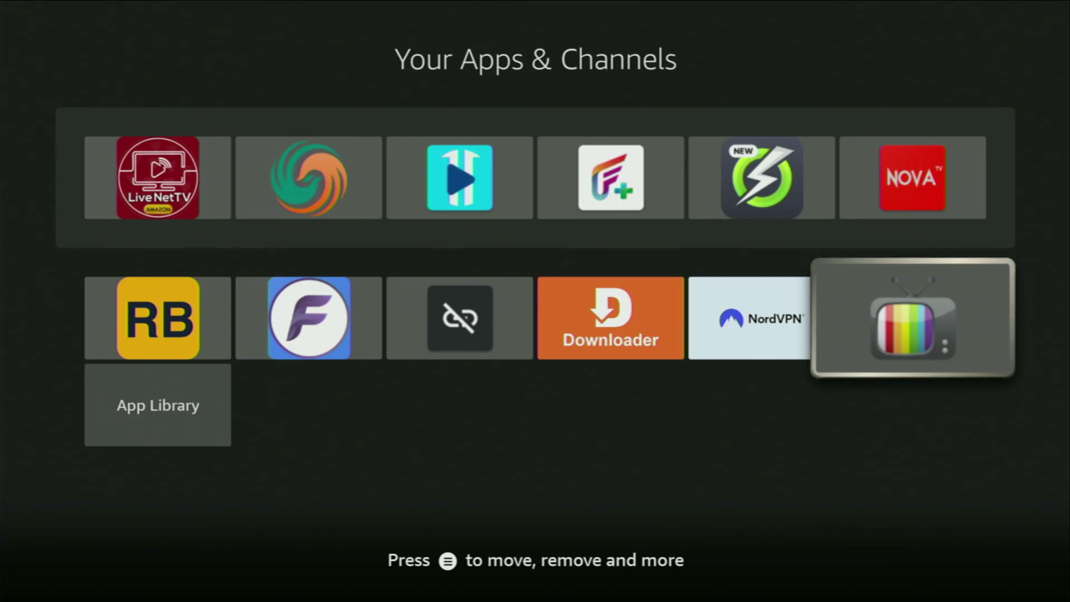
pyautogui.press('Menu')
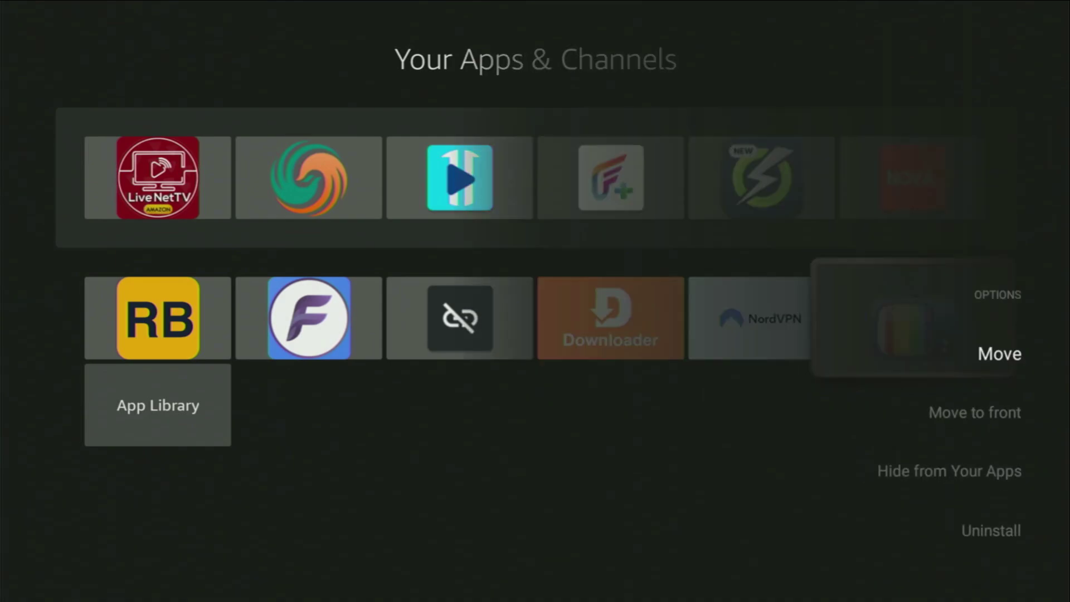
pyautogui.press('Return')
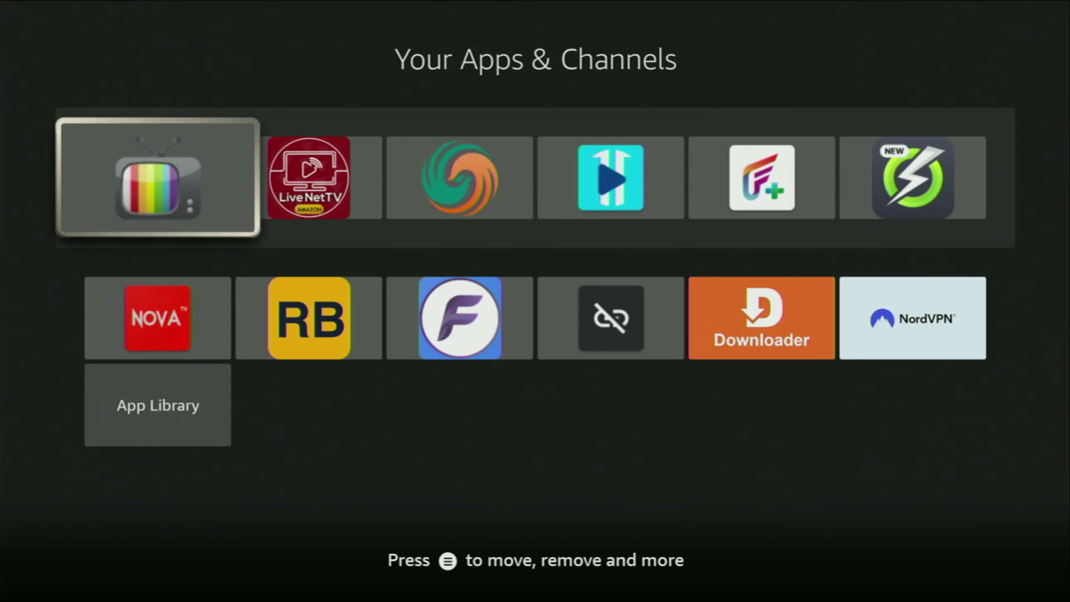
pyautogui.press('Down')
pyautogui.press('Right')
pyautogui.press('Right')
pyautogui.press('Right')
pyautogui.press('Right')
pyautogui.press('Right')
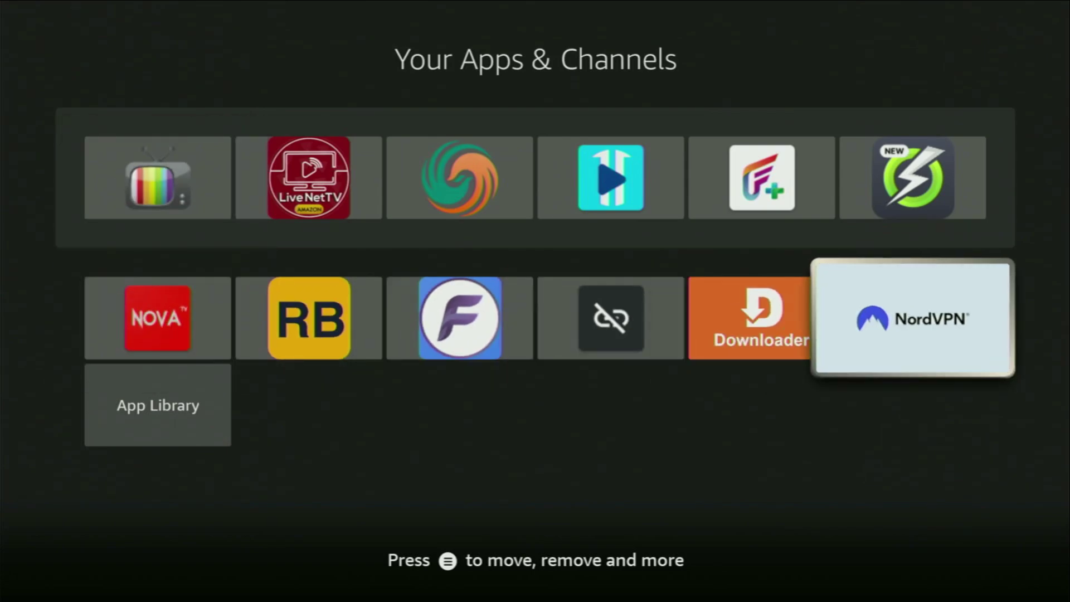